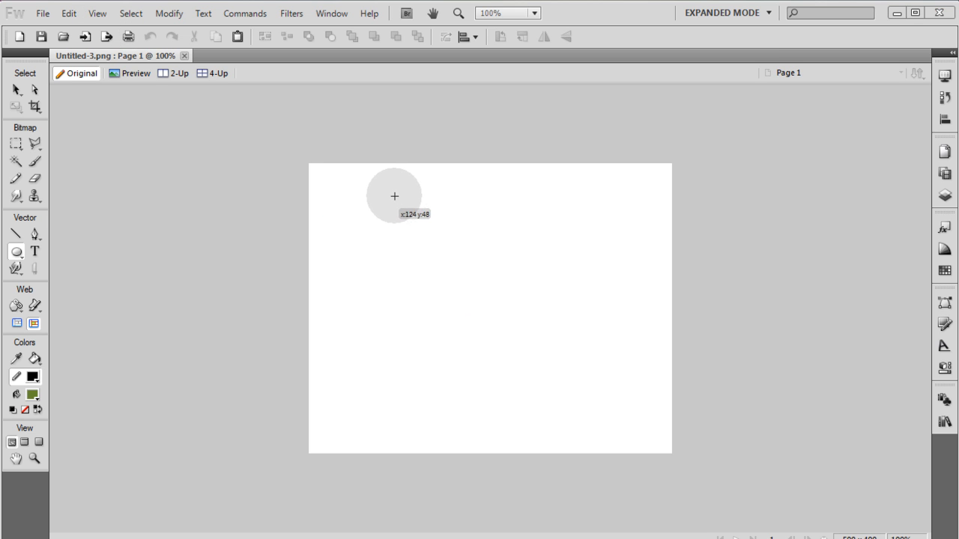
# Step: Draw a circle about 200 × 200 px on the canvas
pyautogui.moveTo(390, 194); pyautogui.dragTo(535, 307)
pyautogui.press('v')
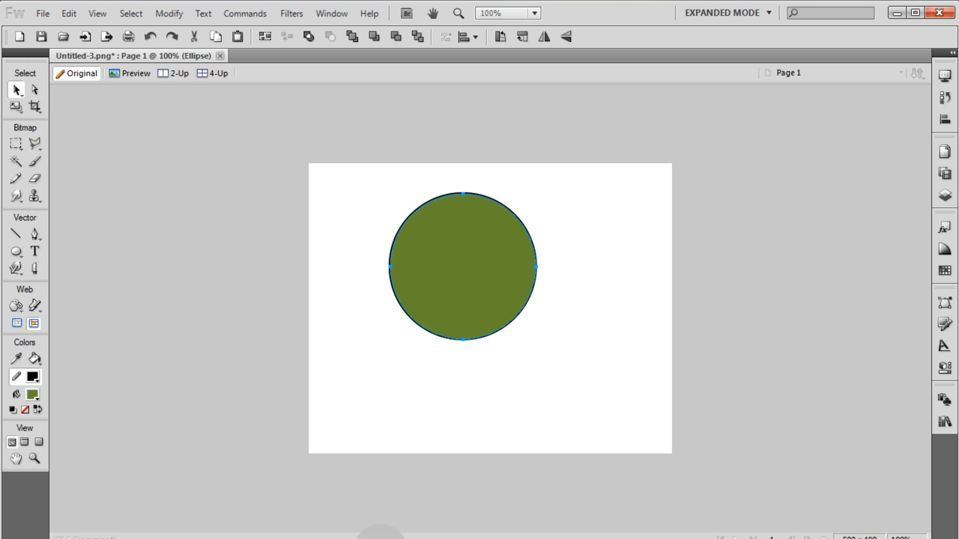
pyautogui.click(404, 533)
pyautogui.moveTo(503, 229); pyautogui.dragTo(463, 211)
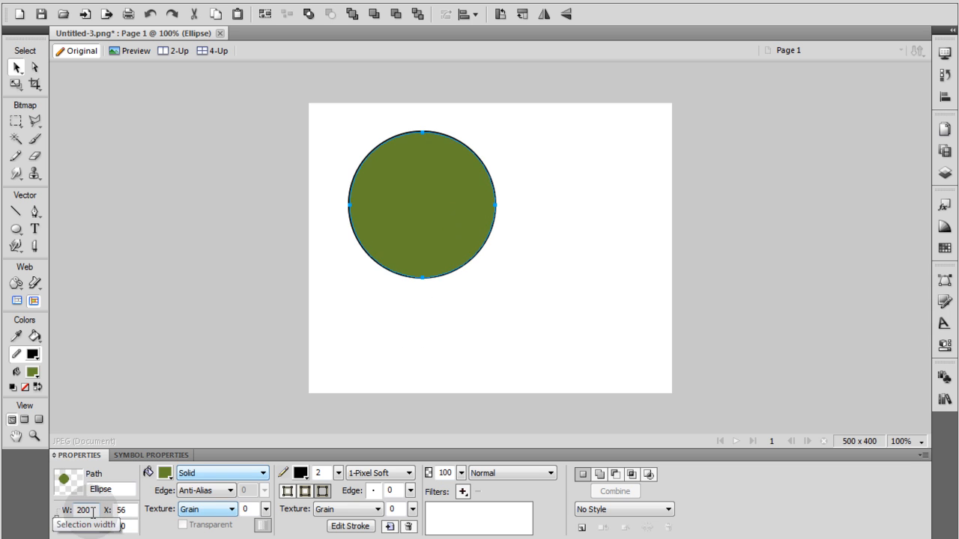
pyautogui.click(88, 526)
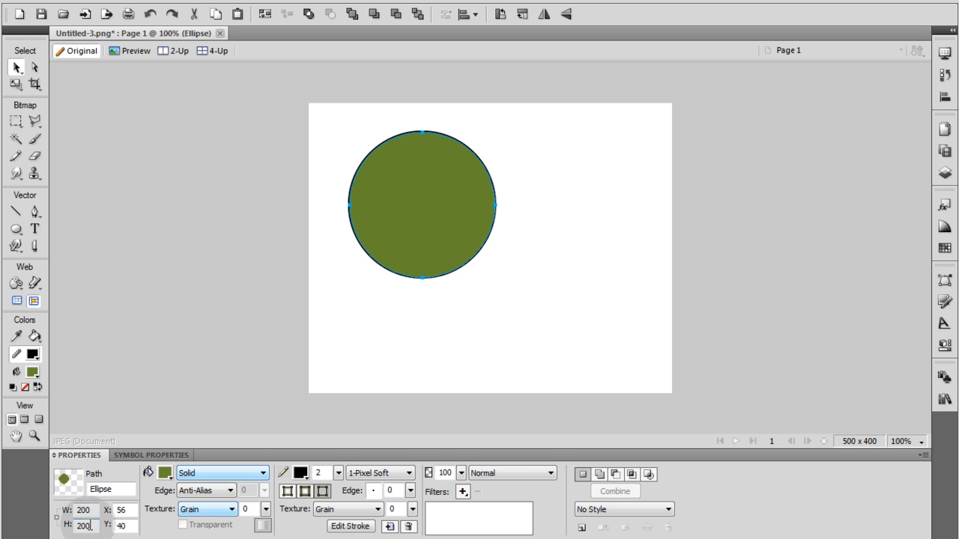
# Step: Remove the circle's fill and centre it on the canvas at X 150, Y 100
pyautogui.click(171, 467)
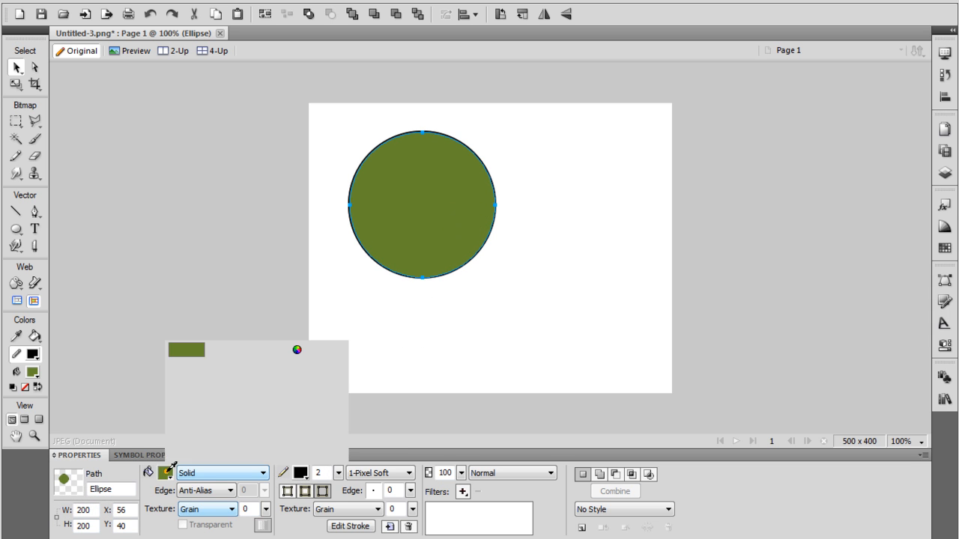
pyautogui.click(276, 348)
pyautogui.moveTo(445, 236); pyautogui.dragTo(552, 291)
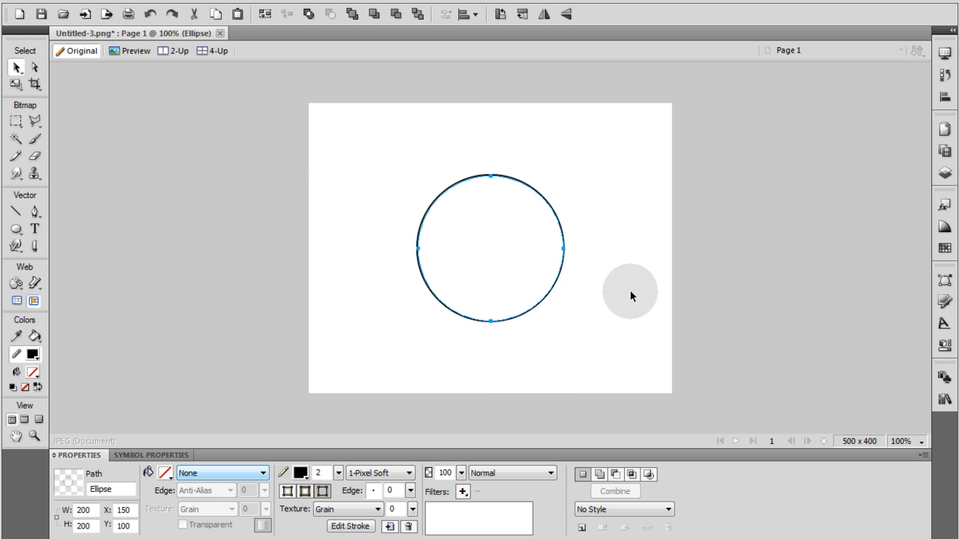
pyautogui.click(630, 296)
# Step: Draw a small circle about 60 × 60 px overlapping the top edge of the large ring
pyautogui.click(15, 229)
pyautogui.moveTo(15, 229); pyautogui.dragTo(64, 262)
pyautogui.moveTo(460, 153); pyautogui.dragTo(502, 190)
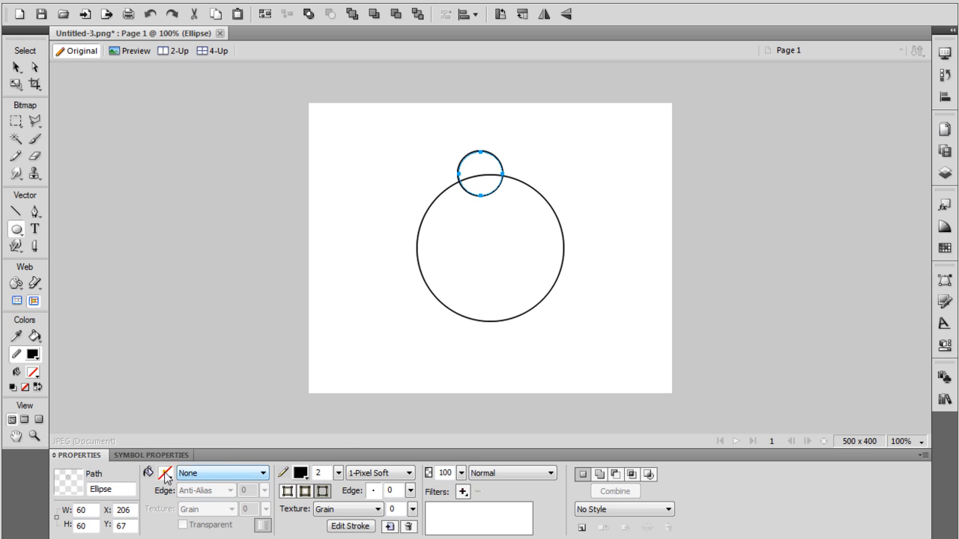
# Step: Fill the small circle with light grey #CCCCCC and remove its stroke
pyautogui.click(164, 473)
pyautogui.click(178, 400)
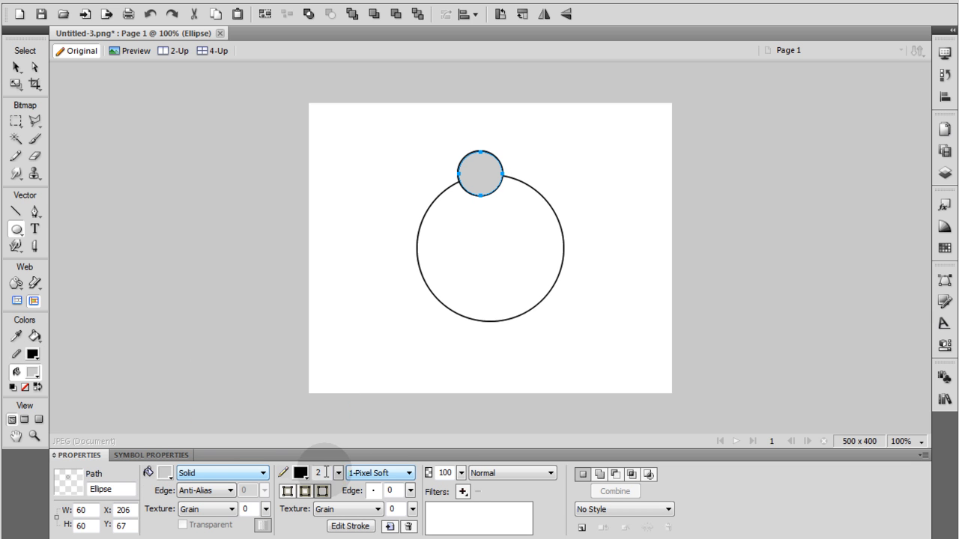
pyautogui.click(301, 473)
pyautogui.click(418, 331)
# Step: Align the grey circle with the large ring's vertical centre line at X 220, Y 66
pyautogui.press('v')
pyautogui.click(489, 175)
pyautogui.moveTo(488, 175)
pyautogui.mouseDown()
pyautogui.moveTo(534, 138)
pyautogui.moveTo(499, 167)
pyautogui.mouseUp()
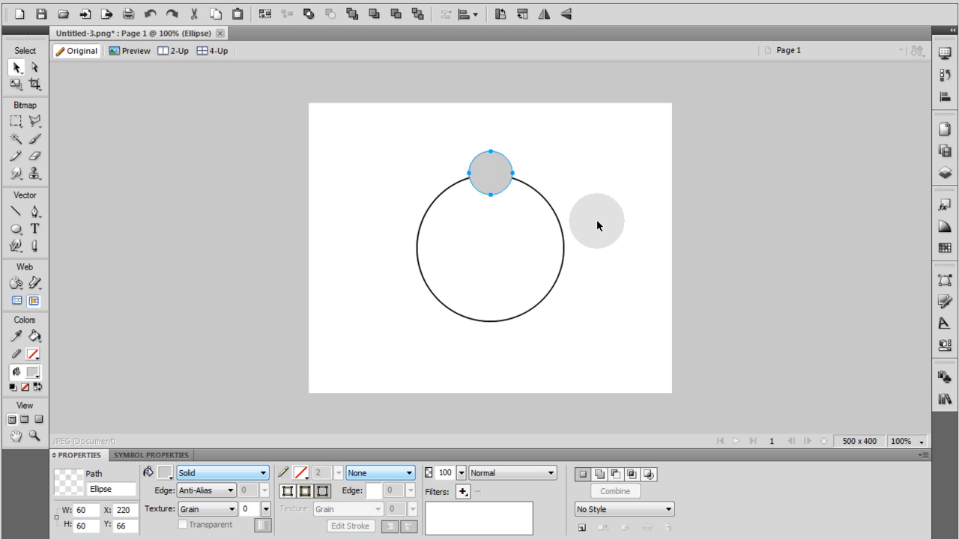
# Step: Nudge the grey circle down to Y 73 so its side points meet the ring's outline
pyautogui.hotkey('ctrl', '=')
pyautogui.hotkey('ctrl', '=')
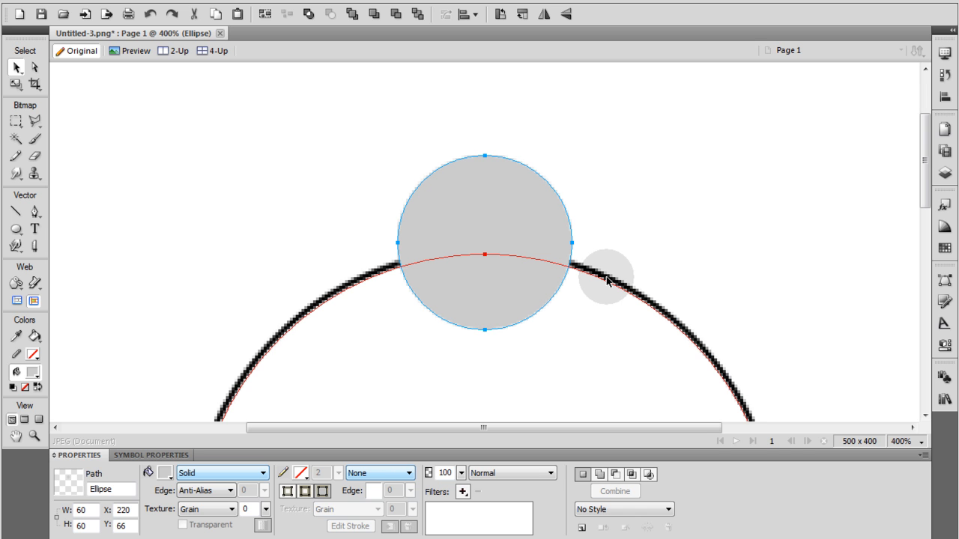
pyautogui.press('Down')
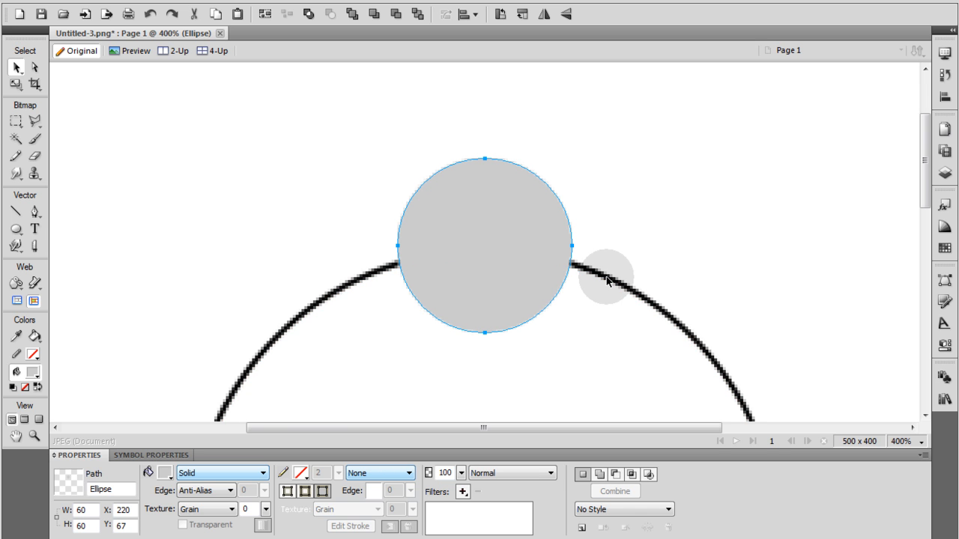
pyautogui.press('Down')
pyautogui.press('Down')
pyautogui.press('Down')
pyautogui.press('Down')
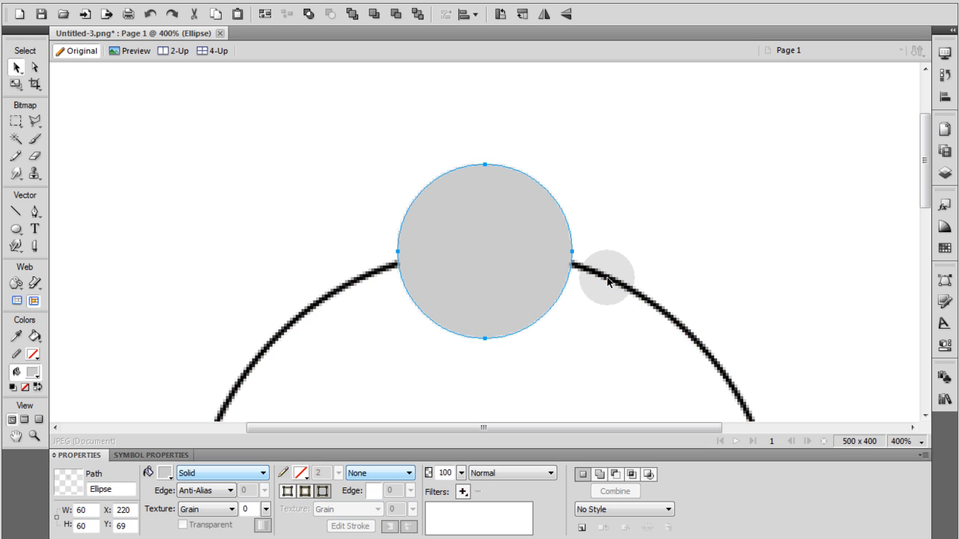
pyautogui.press('Down')
pyautogui.press('Down')
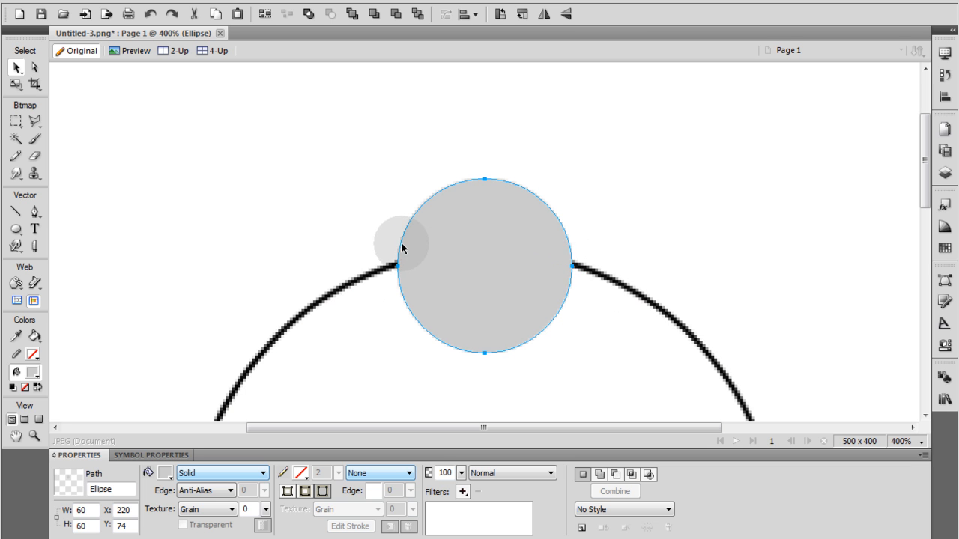
pyautogui.press('Down')
pyautogui.click(677, 230)
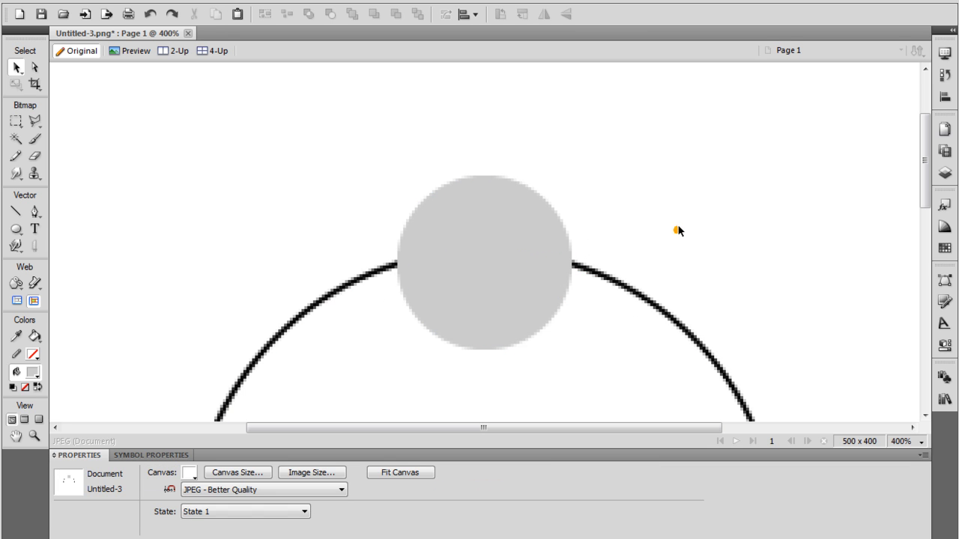
pyautogui.hotkey('ctrl', 'z')
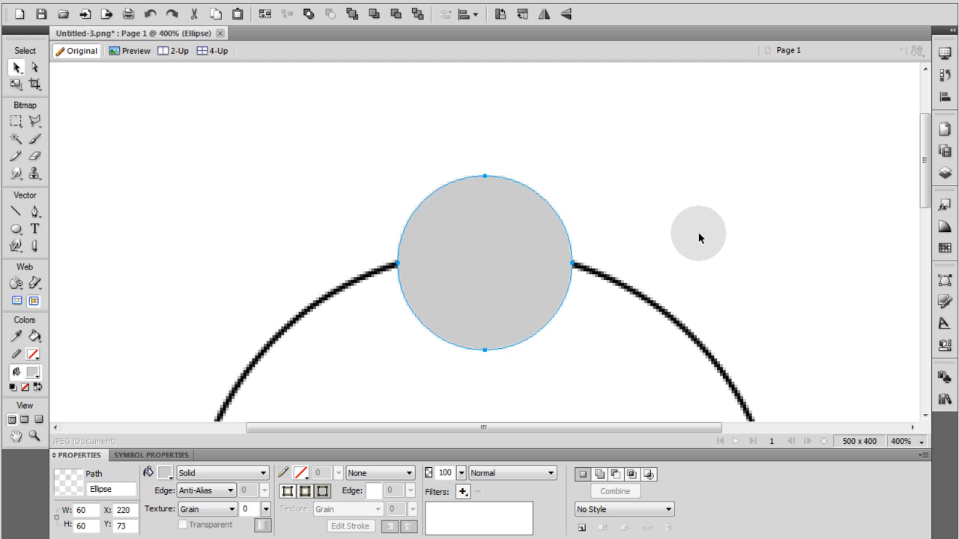
pyautogui.click(698, 239)
pyautogui.click(685, 230)
pyautogui.hotkey('ctrl', '1')
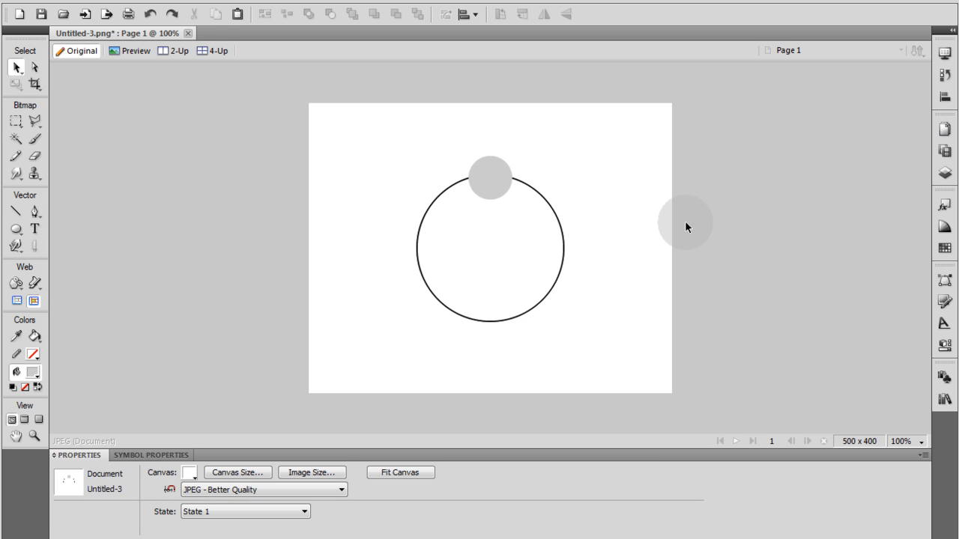
# Step: Place a duplicate of the grey circle on the bottom of the ring at X 220, Y 267
pyautogui.hotkey('ctrl', 'z')
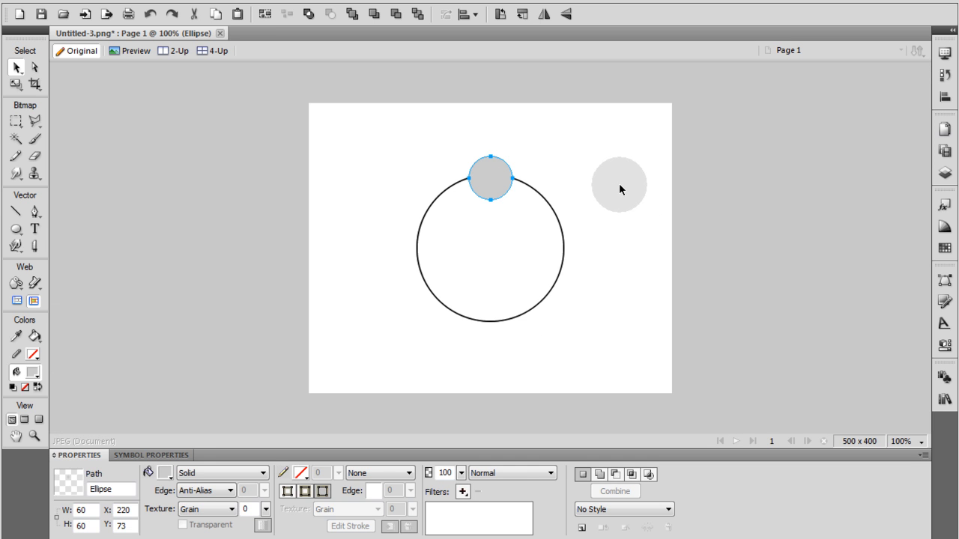
pyautogui.moveTo(609, 189); pyautogui.dragTo(497, 243)
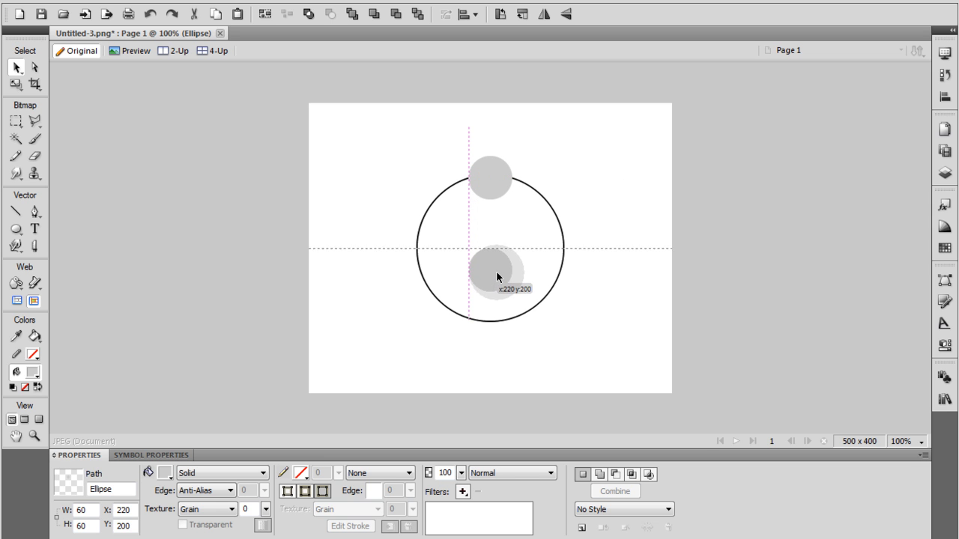
pyautogui.moveTo(496, 297); pyautogui.dragTo(495, 324)
pyautogui.hotkey('ctrl', '=')
pyautogui.hotkey('ctrl', '=')
pyautogui.hotkey('ctrl', '=')
pyautogui.hotkey('ctrl', '=')
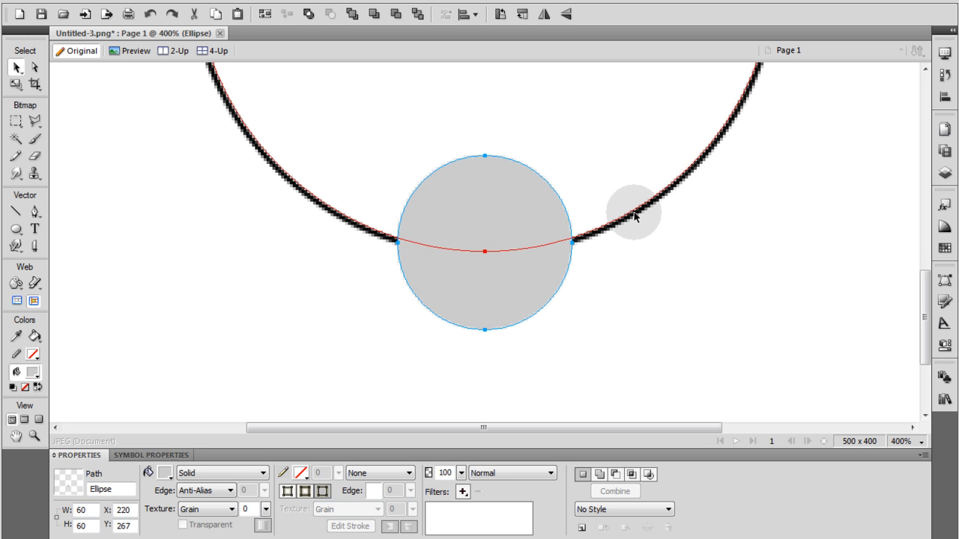
pyautogui.hotkey('ctrl', '1')
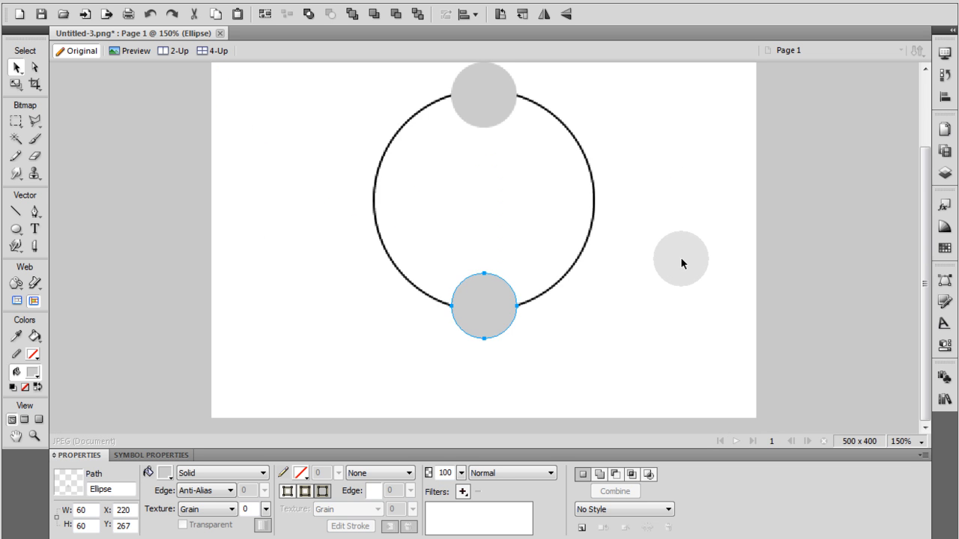
# Step: Delete the large guide ring, keeping the two grey circles
pyautogui.click(649, 241)
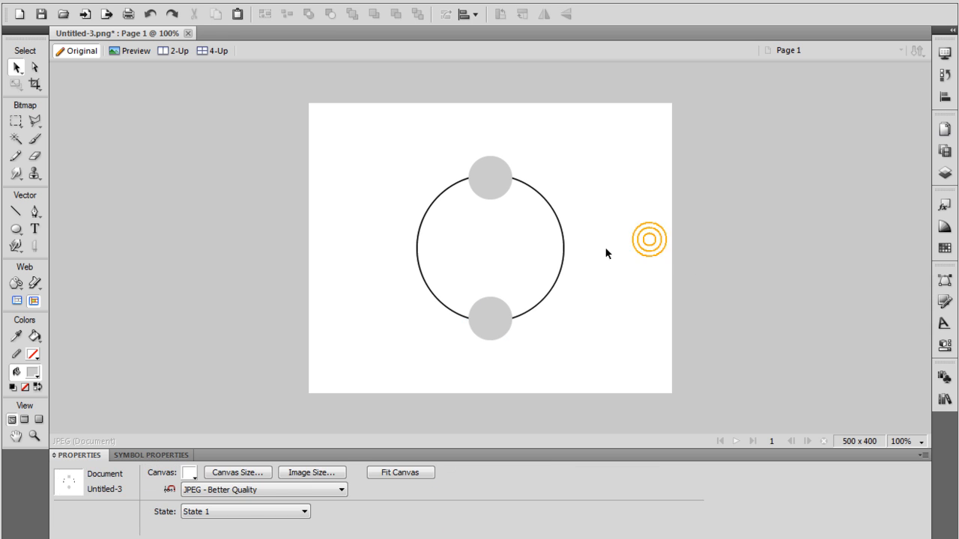
pyautogui.click(564, 249)
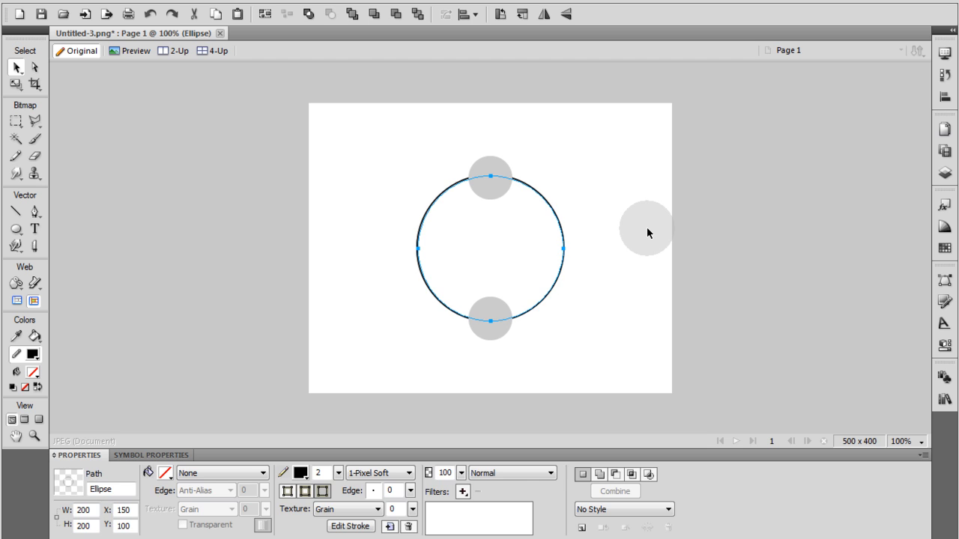
pyautogui.press('Delete')
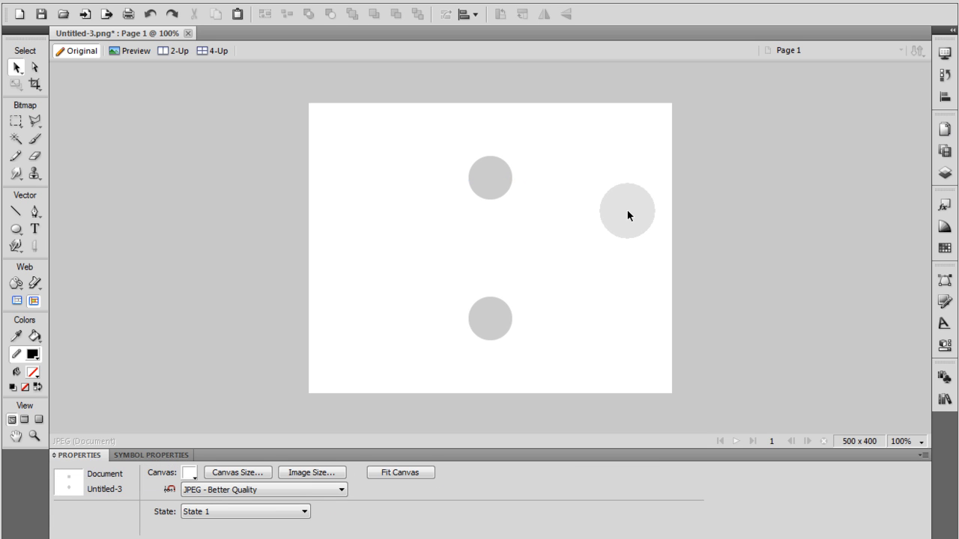
# Step: Select both grey circles and rotate a duplicate pair 45° clockwise around their common centre
pyautogui.moveTo(653, 128); pyautogui.dragTo(381, 356)
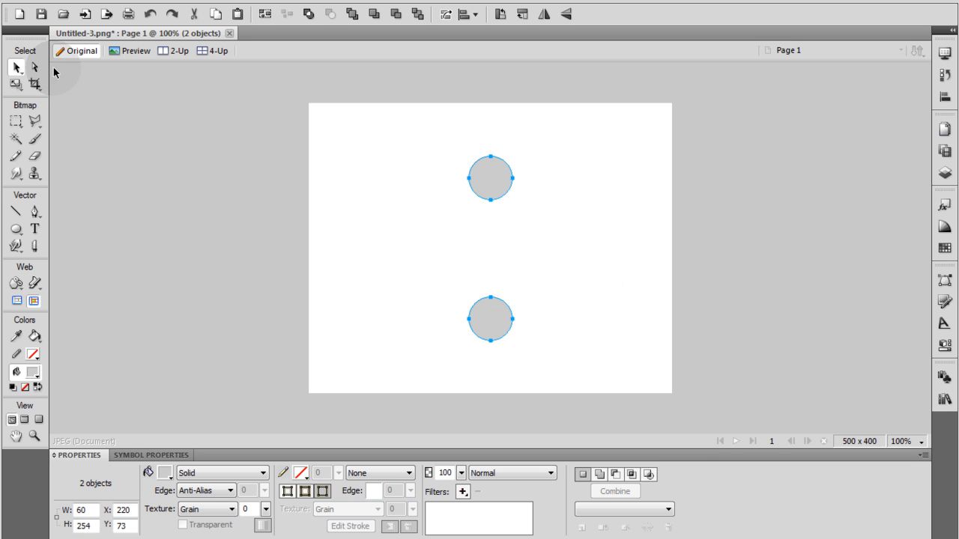
pyautogui.moveTo(16, 84); pyautogui.dragTo(54, 103)
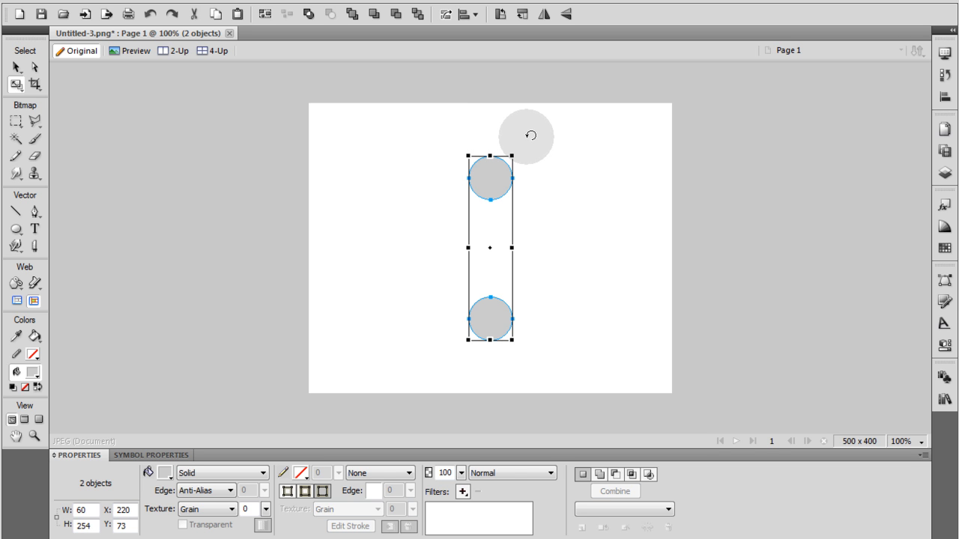
pyautogui.moveTo(531, 137); pyautogui.dragTo(569, 205)
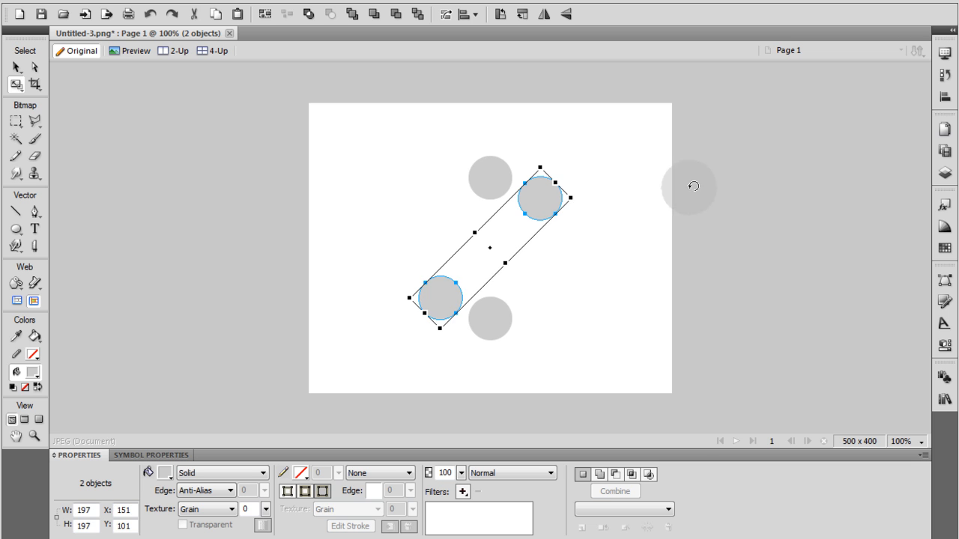
pyautogui.press('v')
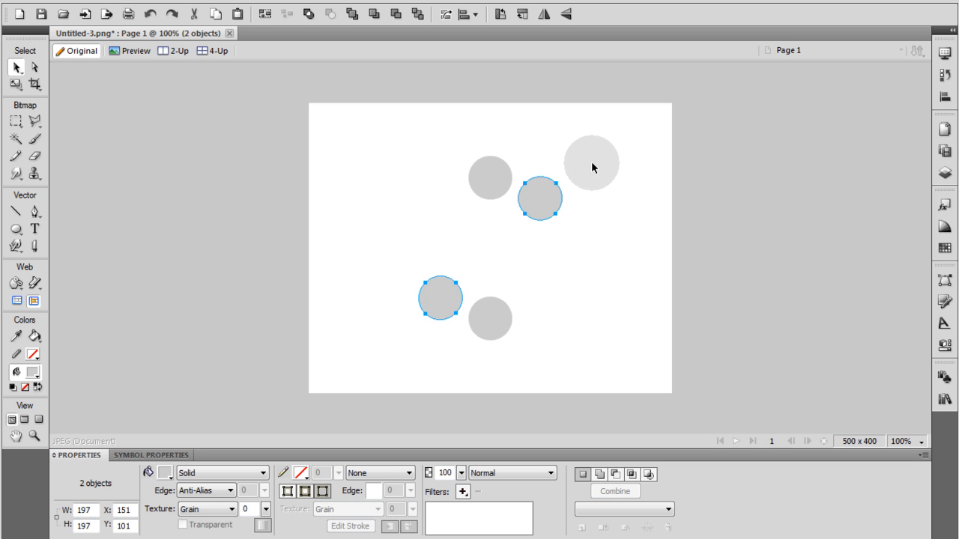
# Step: Rotate a duplicate of the diagonal circle pair another 45° so the new pair lies horizontally
pyautogui.press('q')
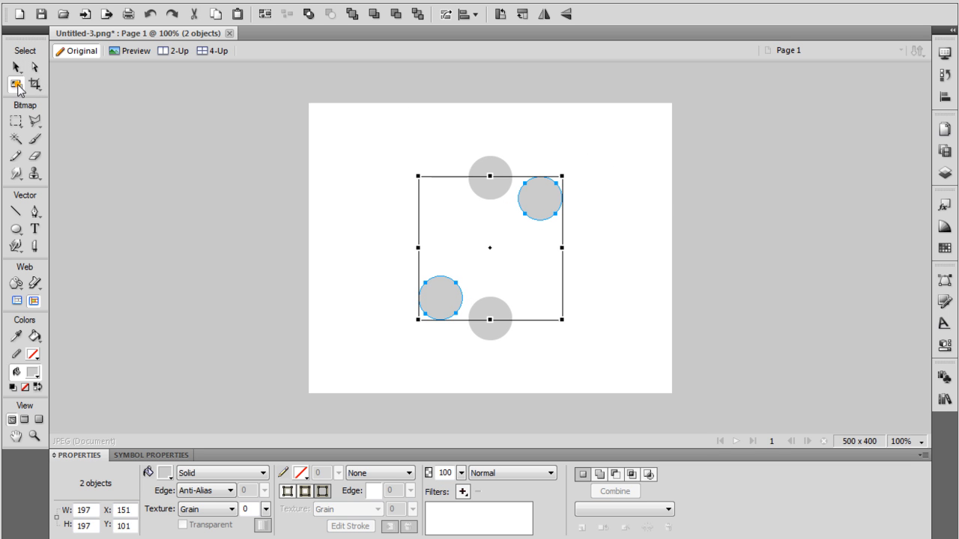
pyautogui.moveTo(595, 160); pyautogui.dragTo(622, 252)
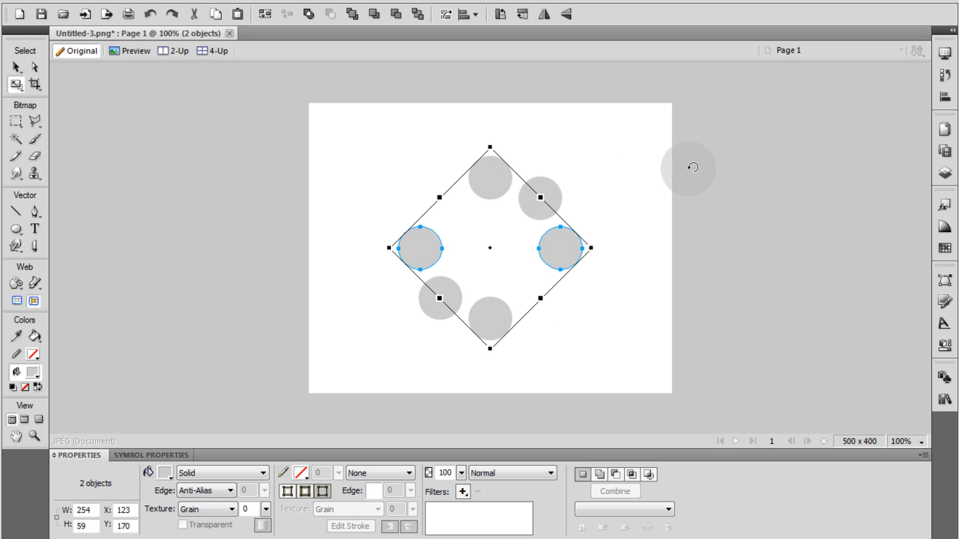
pyautogui.click(629, 163)
# Step: Rotate a duplicate of the horizontal pair another 45° clockwise to complete the ring of eight circles
pyautogui.click(17, 85)
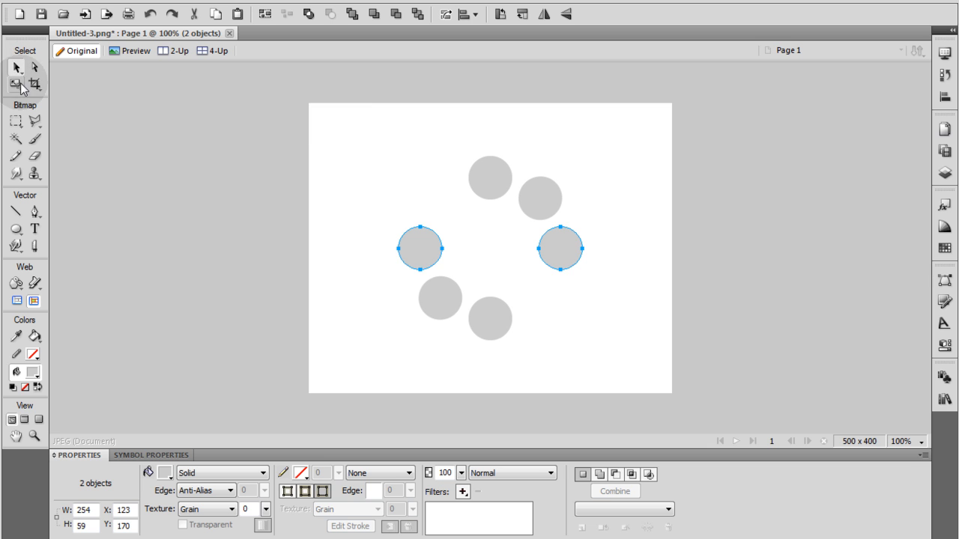
pyautogui.moveTo(701, 194); pyautogui.dragTo(642, 293)
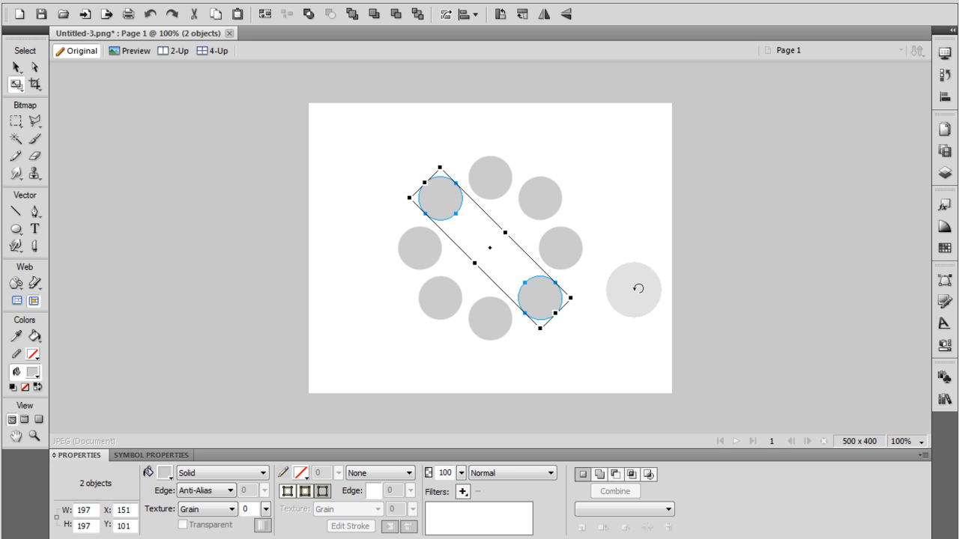
pyautogui.click(391, 170)
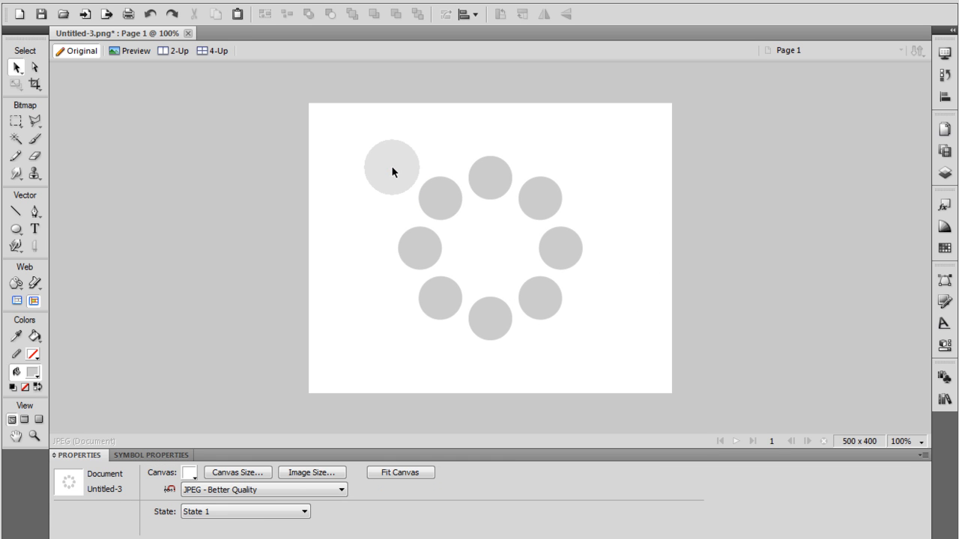
# Step: Change the fill of all eight circles to light grey RGB 224, 224, 224 and group them
pyautogui.moveTo(358, 124); pyautogui.dragTo(596, 348)
pyautogui.click(164, 472)
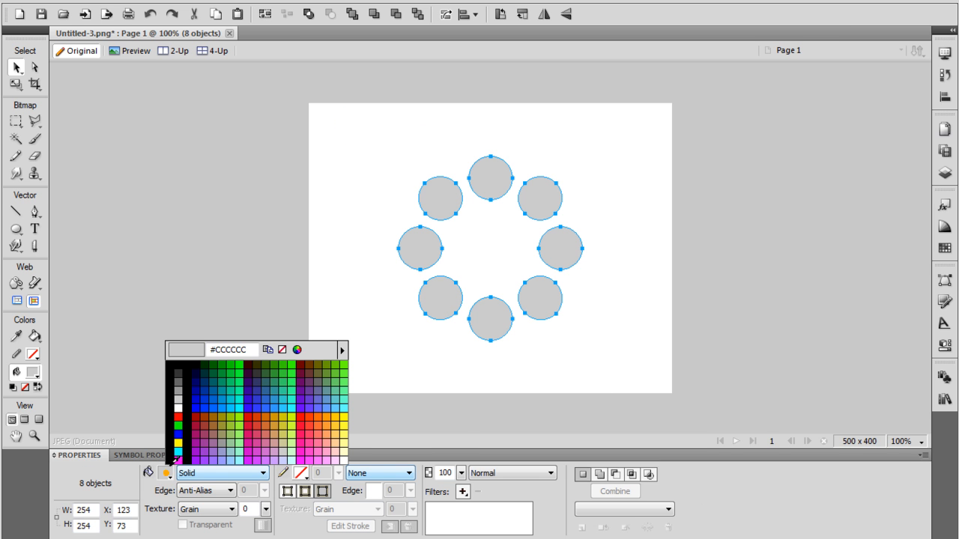
pyautogui.click(296, 348)
pyautogui.click(422, 337)
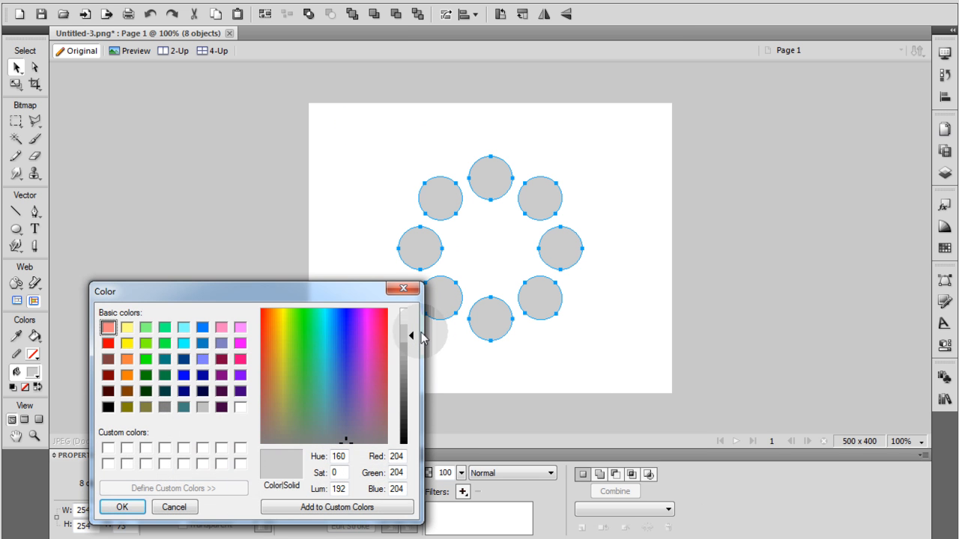
pyautogui.moveTo(411, 338); pyautogui.dragTo(412, 326)
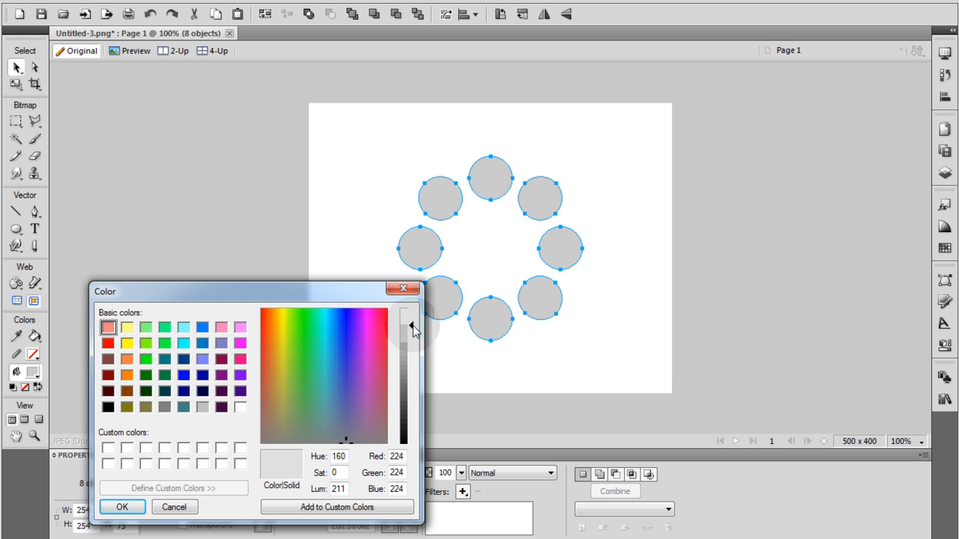
pyautogui.click(123, 507)
pyautogui.hotkey('ctrl', 'g')
pyautogui.click(565, 273)
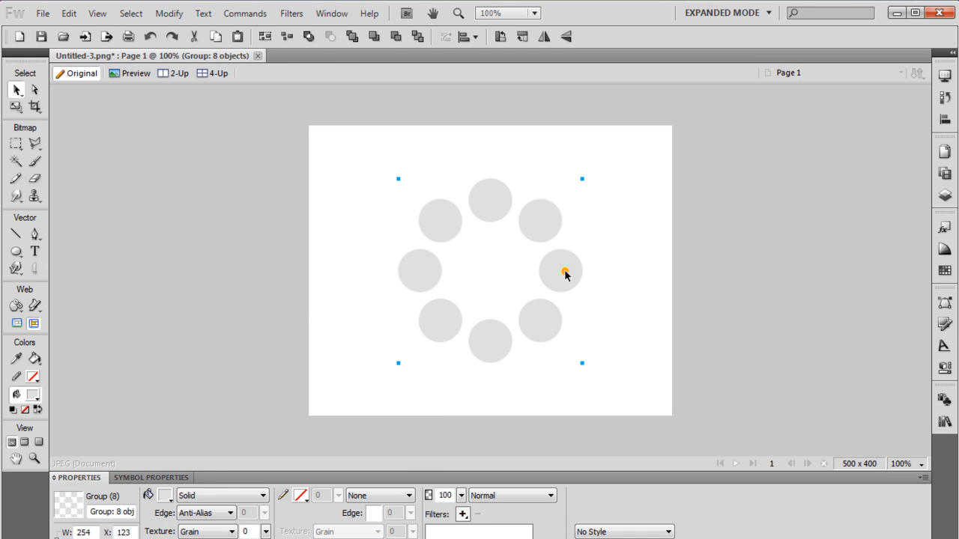
# Step: Scale the circle group down to about 21 × 21 px and place it near the canvas centre
pyautogui.click(16, 107)
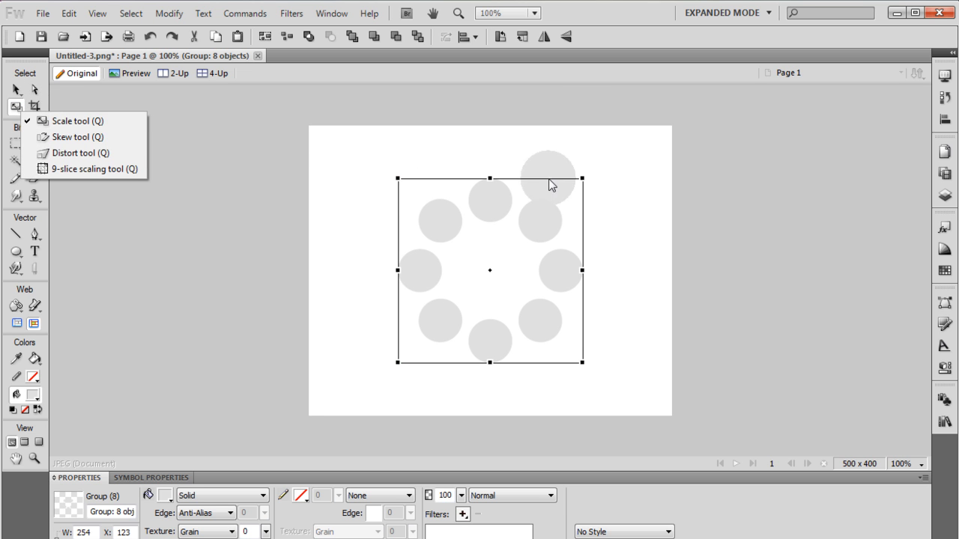
pyautogui.click(92, 122)
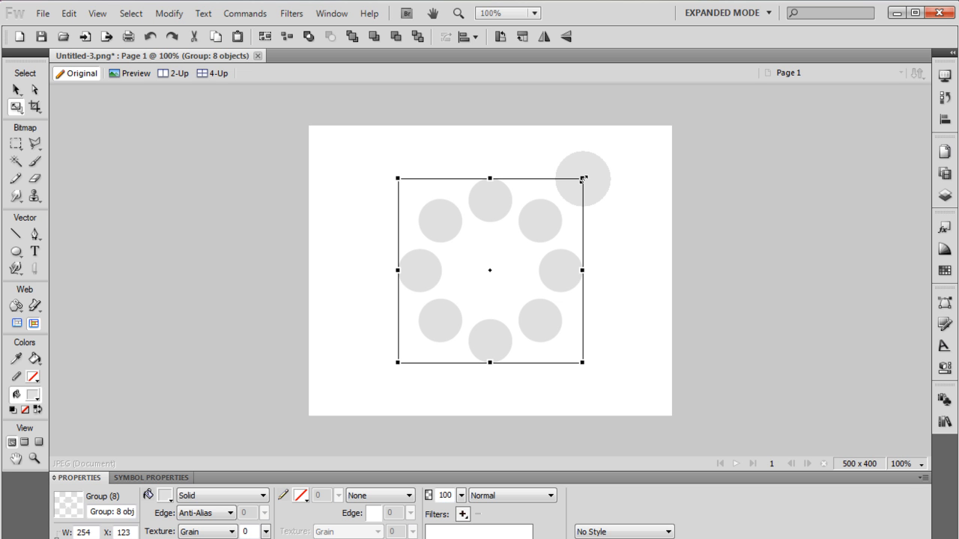
pyautogui.moveTo(583, 178); pyautogui.dragTo(409, 343)
pyautogui.doubleClick(413, 358)
pyautogui.moveTo(525, 271); pyautogui.dragTo(500, 266)
pyautogui.click(577, 304)
# Step: Fit the canvas to the shrunken circle ring
pyautogui.click(399, 495)
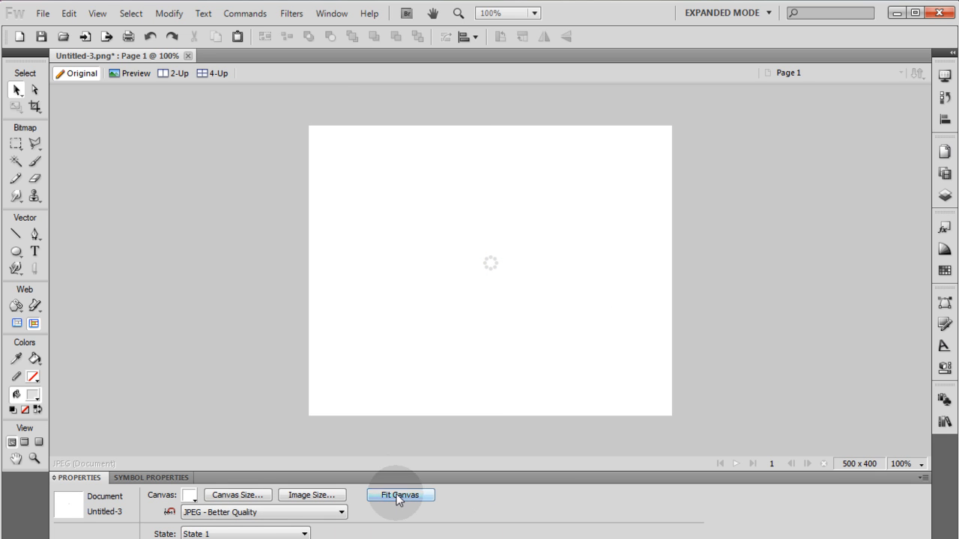
pyautogui.click(496, 269)
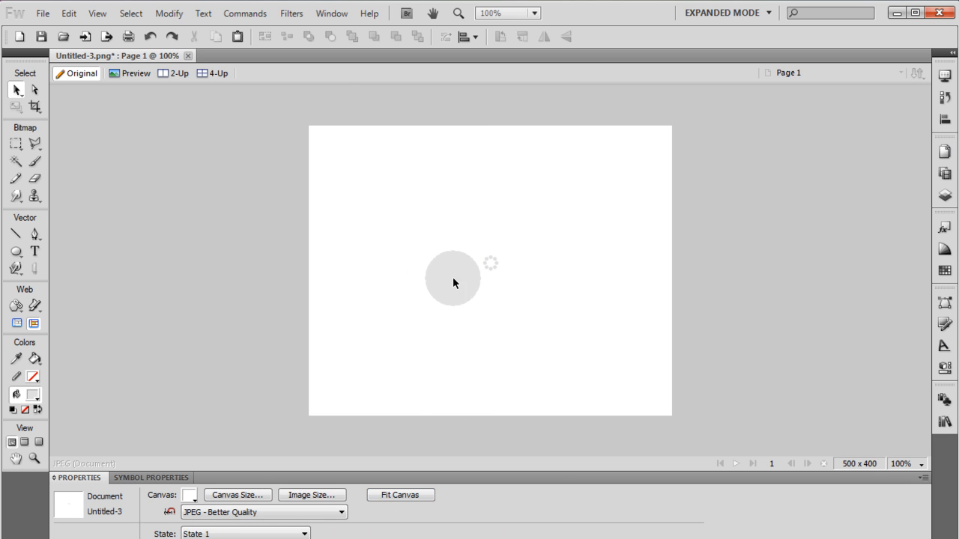
pyautogui.click(399, 495)
pyautogui.click(380, 245)
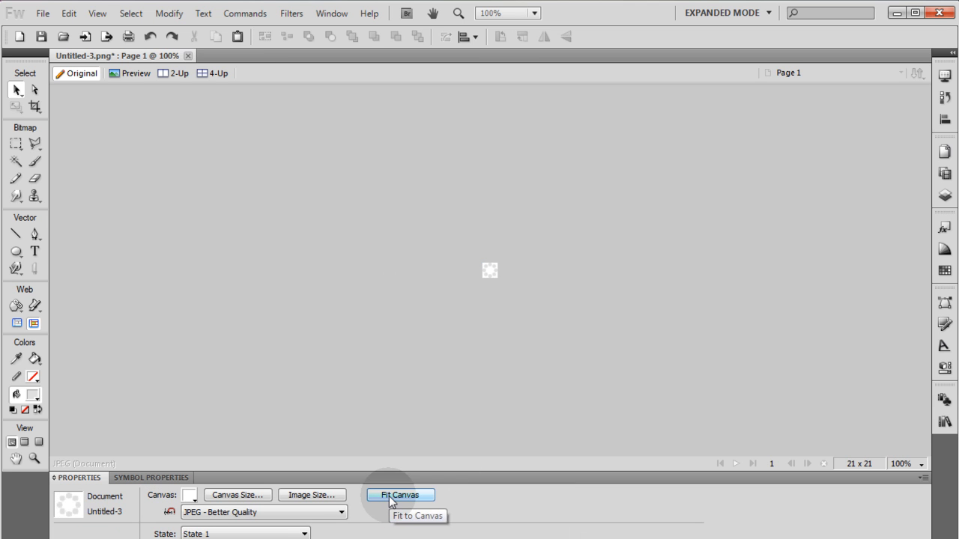
# Step: Select the circle group and ungroup it into individual circles
pyautogui.hotkey('ctrl', 'a')
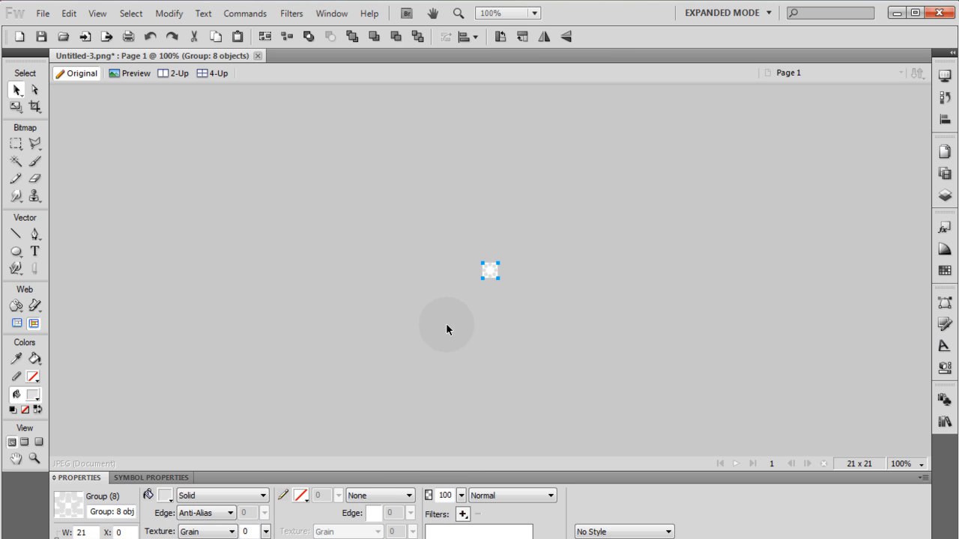
pyautogui.hotkey('ctrl', 'shift', 'g')
pyautogui.click(545, 294)
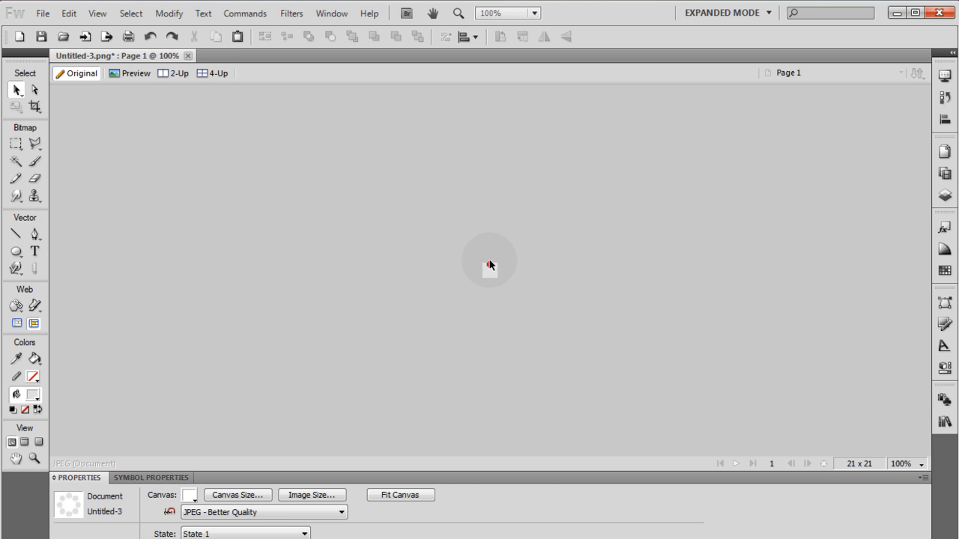
pyautogui.click(490, 264)
pyautogui.click(526, 302)
# Step: Fill the top circle with dark grey #333333
pyautogui.scroll(8, 523, 293)
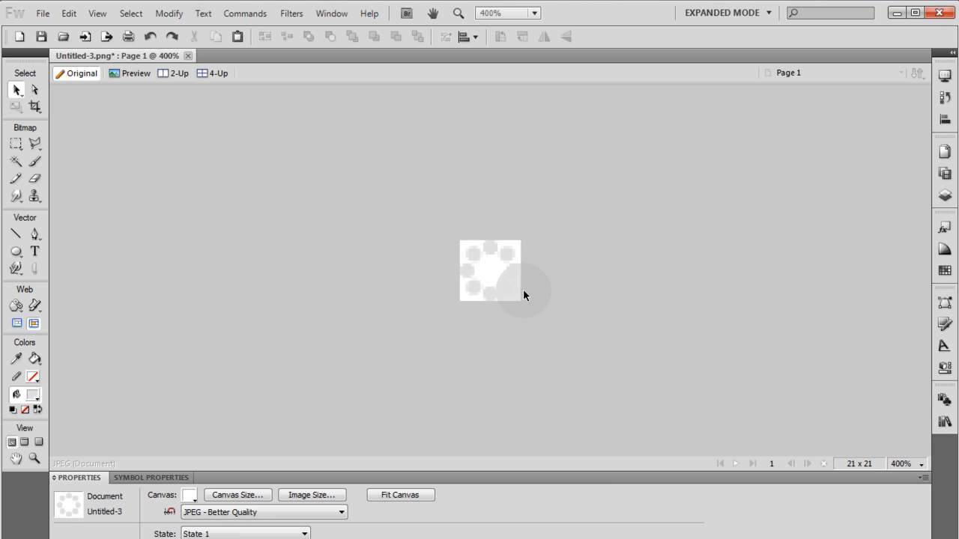
pyautogui.scroll(-1, 594, 294)
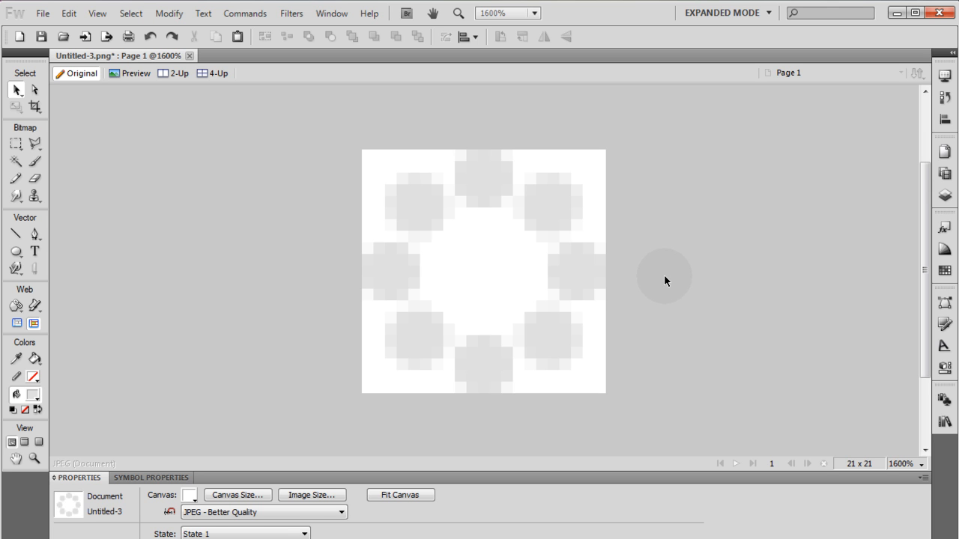
pyautogui.click(487, 167)
pyautogui.click(173, 497)
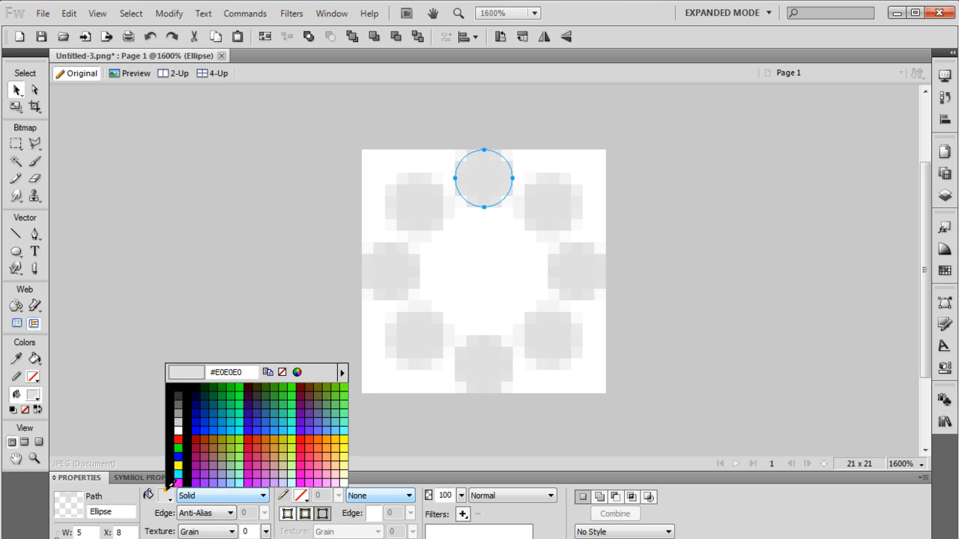
pyautogui.click(178, 394)
pyautogui.click(358, 123)
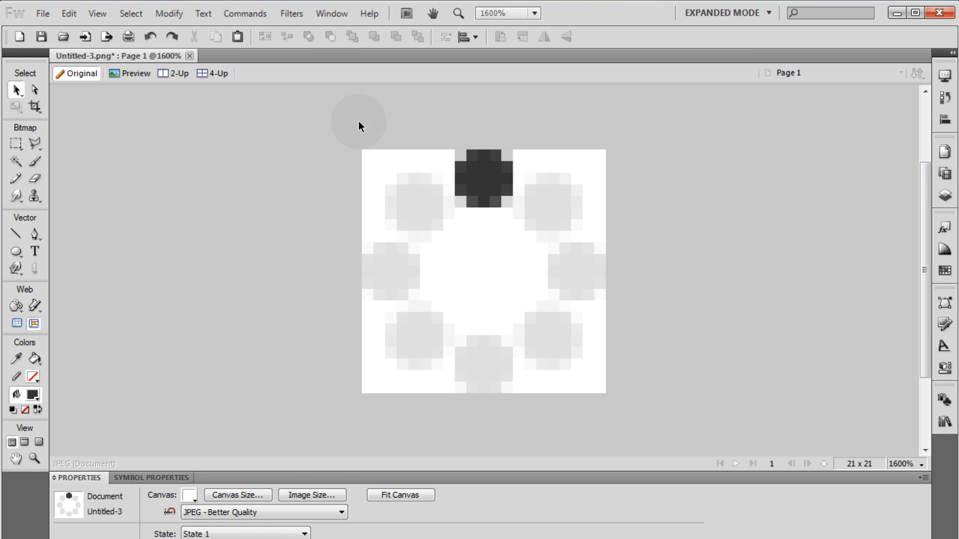
# Step: Display the list of document states
pyautogui.click(331, 14)
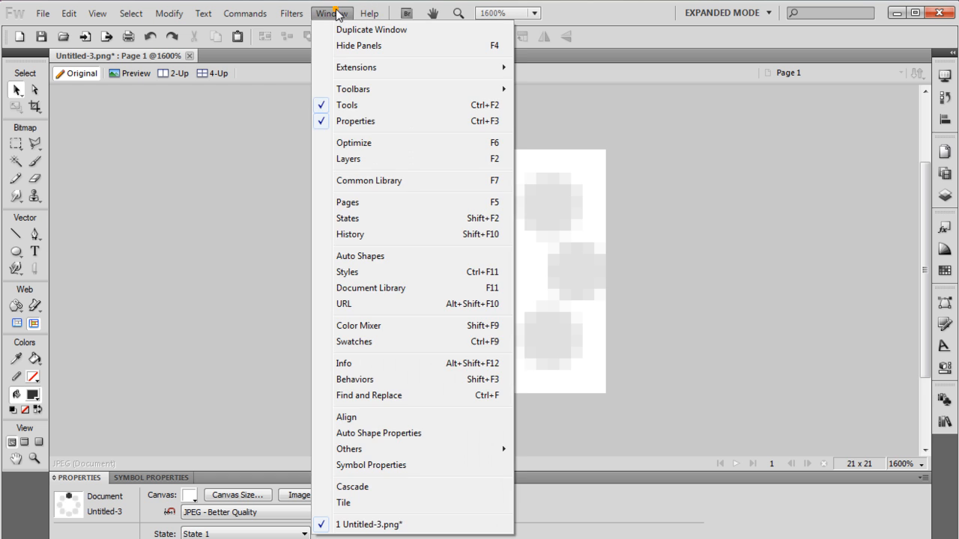
pyautogui.click(353, 218)
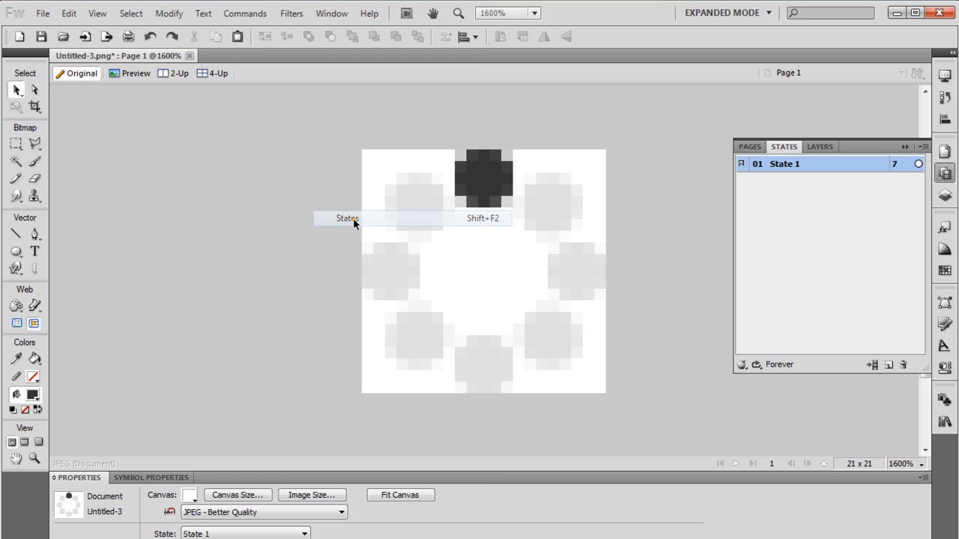
# Step: Restore the top circle's light grey fill by sampling the colour of the leftmost circle
pyautogui.click(498, 178)
pyautogui.click(165, 496)
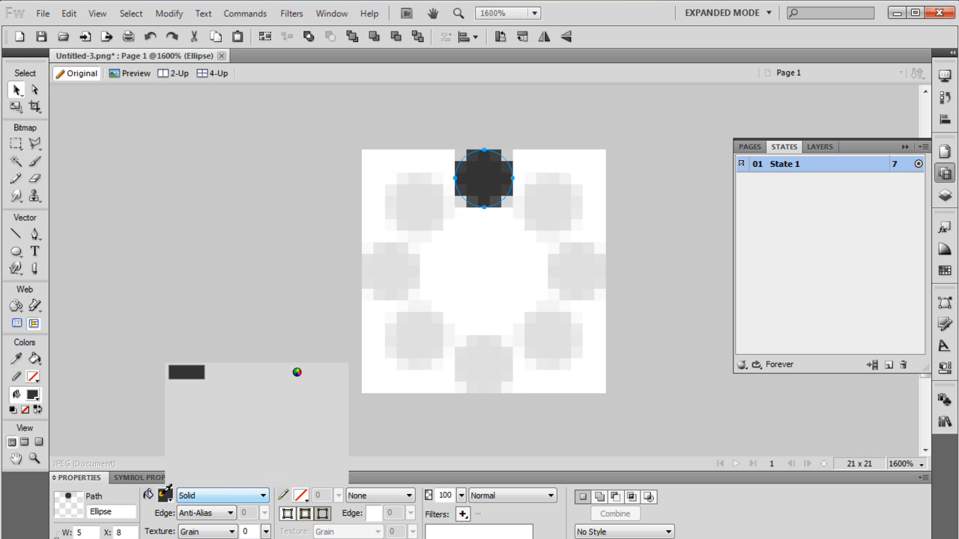
pyautogui.click(397, 267)
pyautogui.click(673, 238)
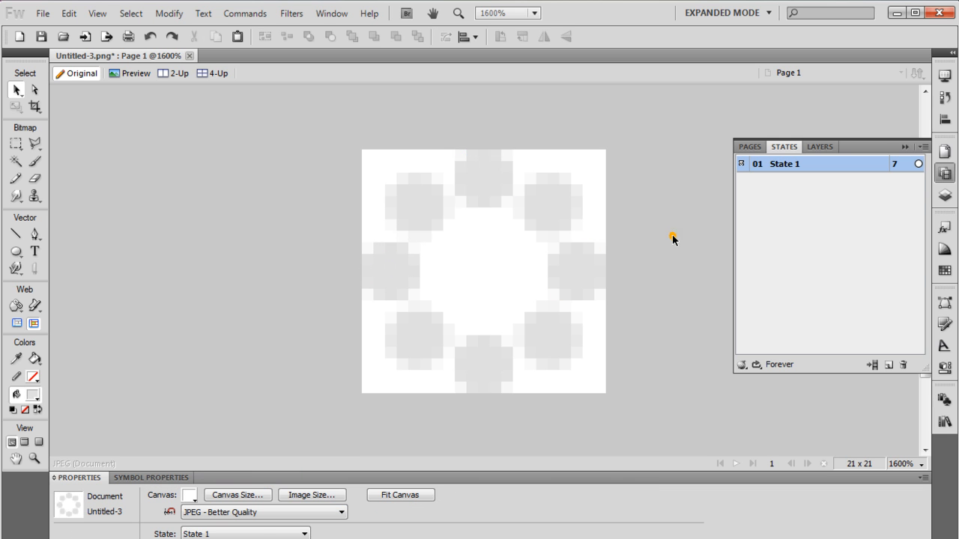
pyautogui.click(550, 336)
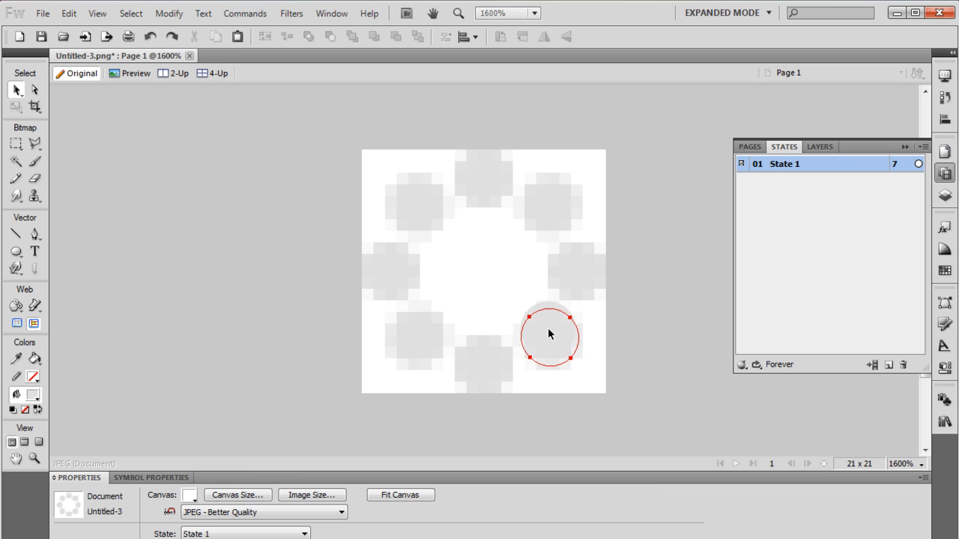
# Step: Duplicate State 1 with 6 copies inserted after the current state
pyautogui.rightClick(830, 168)
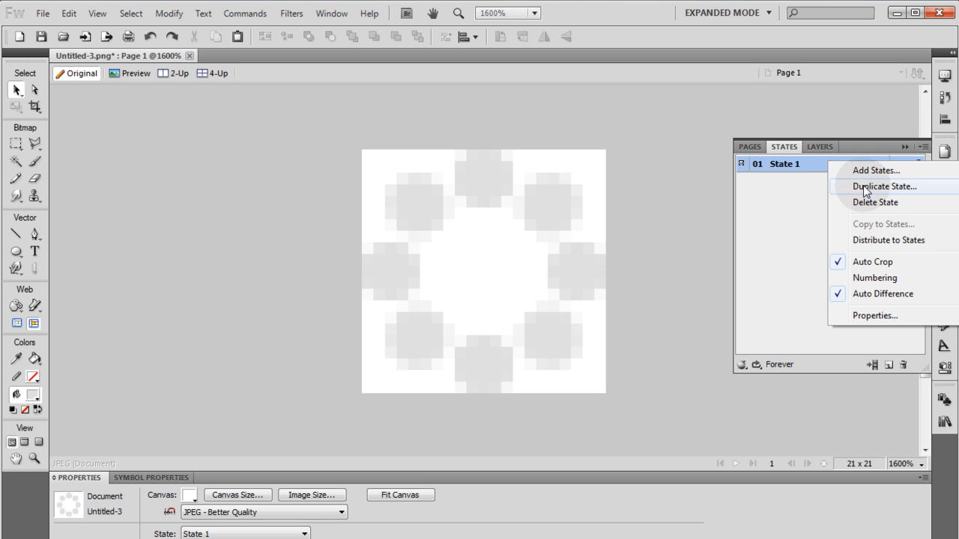
pyautogui.click(792, 207)
pyautogui.rightClick(821, 164)
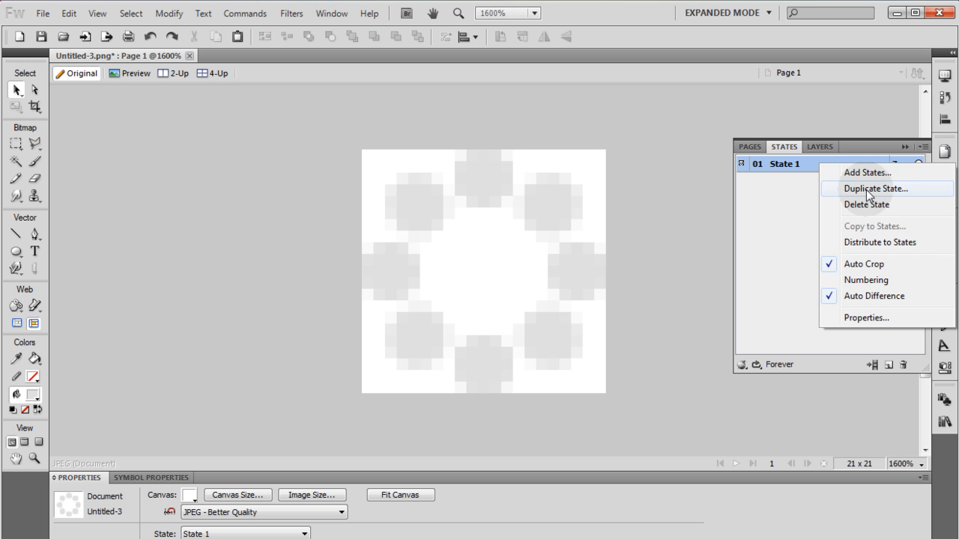
pyautogui.click(869, 190)
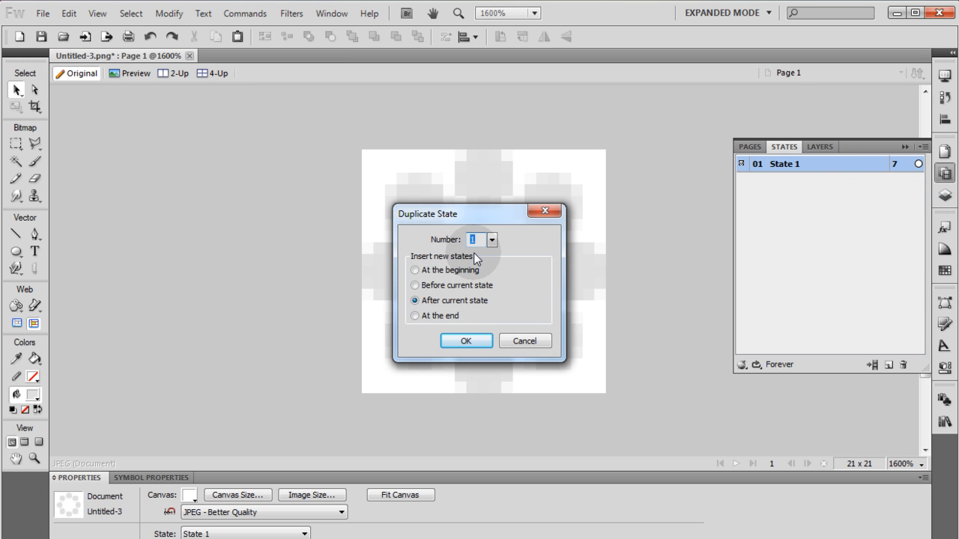
pyautogui.write('6')
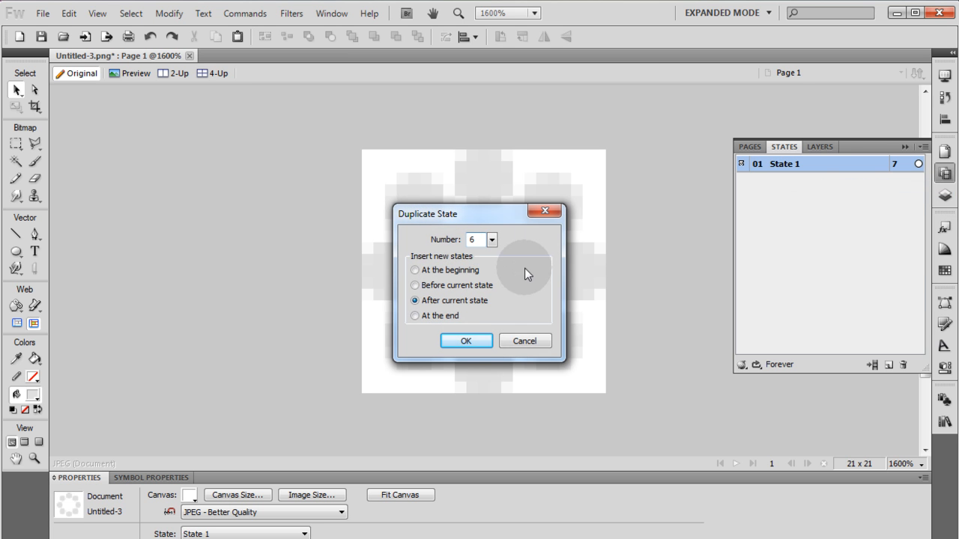
pyautogui.click(458, 342)
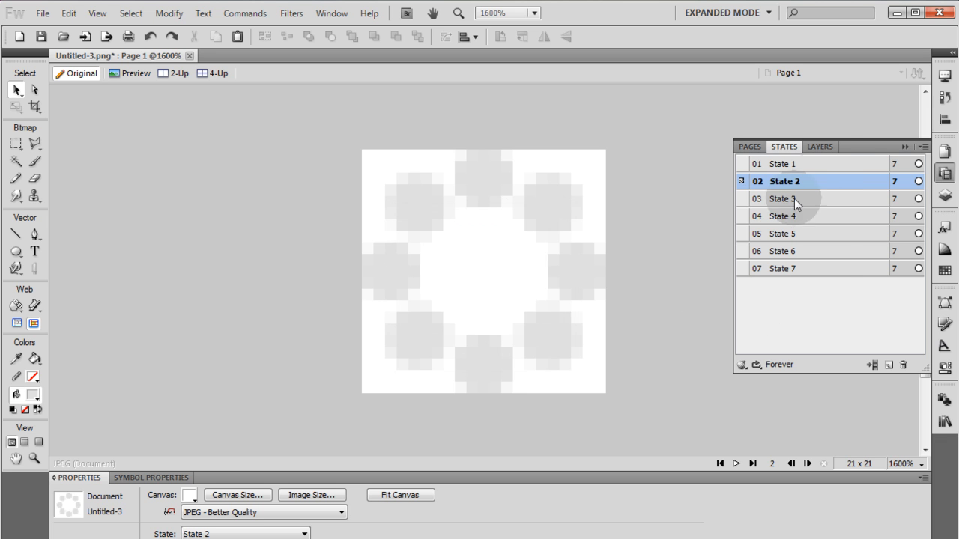
pyautogui.rightClick(827, 268)
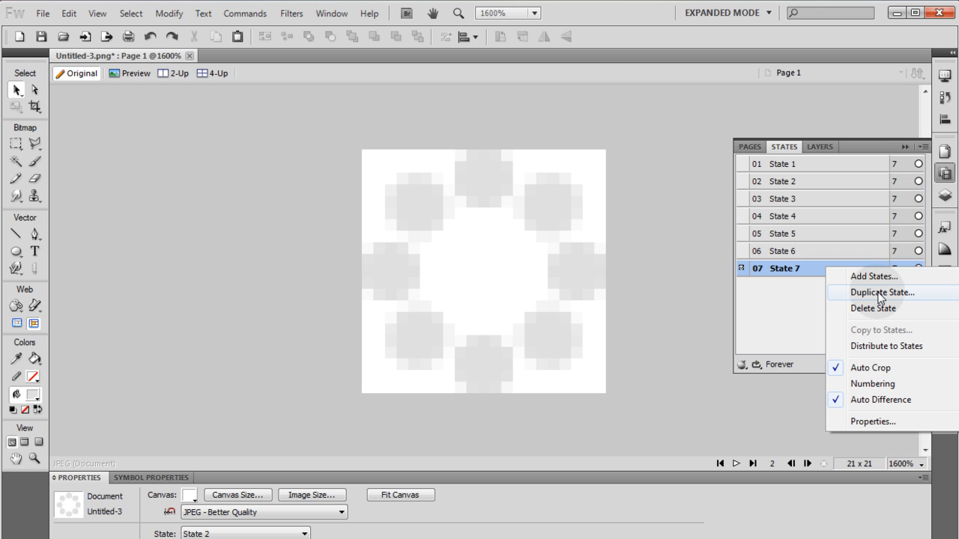
pyautogui.click(702, 292)
# Step: In State 1, fill the top circle with dark grey #333333
pyautogui.click(832, 167)
pyautogui.click(820, 181)
pyautogui.click(833, 168)
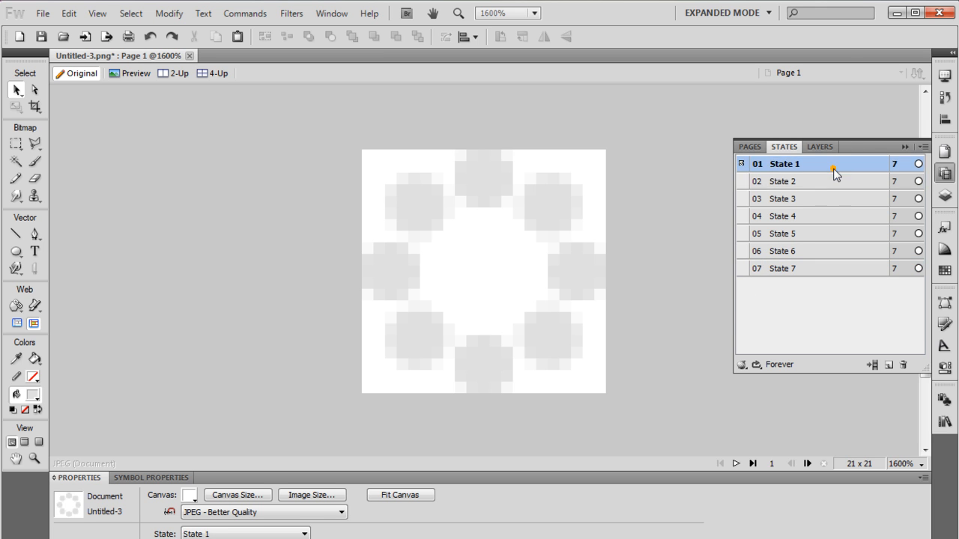
pyautogui.click(474, 172)
pyautogui.click(167, 498)
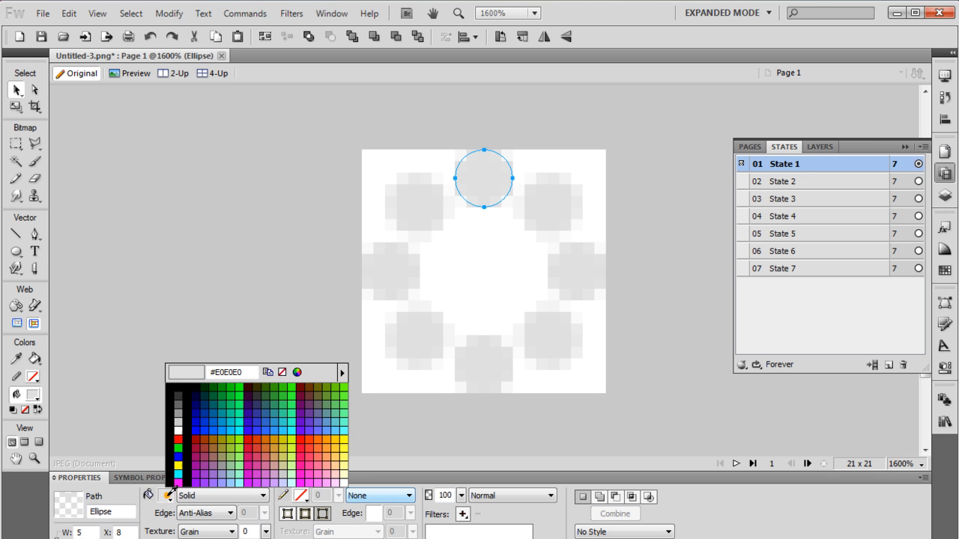
pyautogui.click(179, 397)
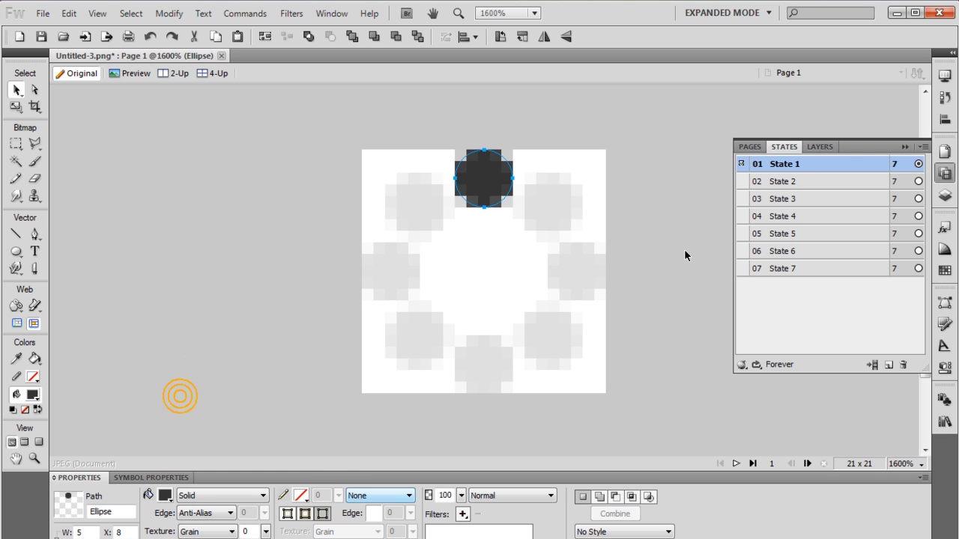
# Step: In State 2, fill the upper-right circle with dark grey #333333
pyautogui.click(824, 184)
pyautogui.click(544, 204)
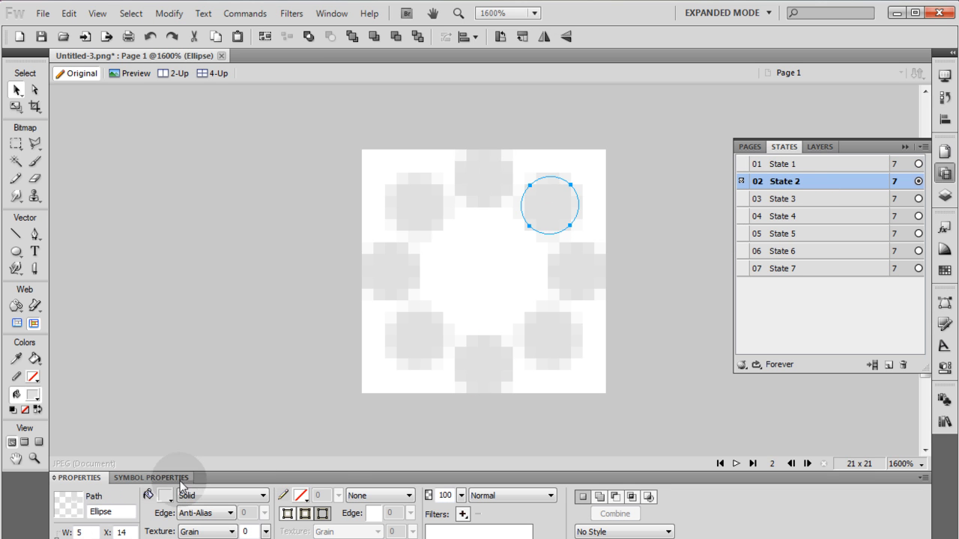
pyautogui.click(166, 495)
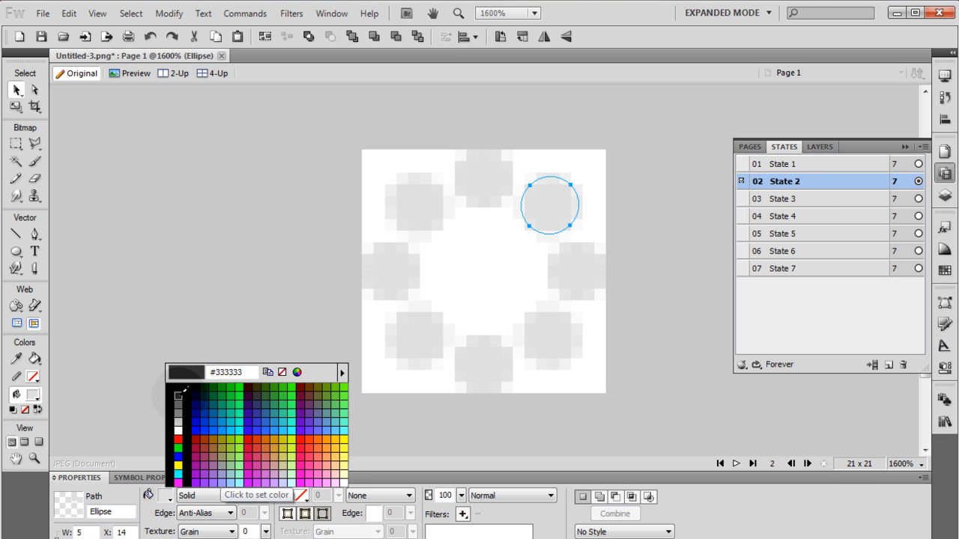
pyautogui.click(177, 395)
# Step: In State 3, fill the rightmost circle with dark grey
pyautogui.click(832, 201)
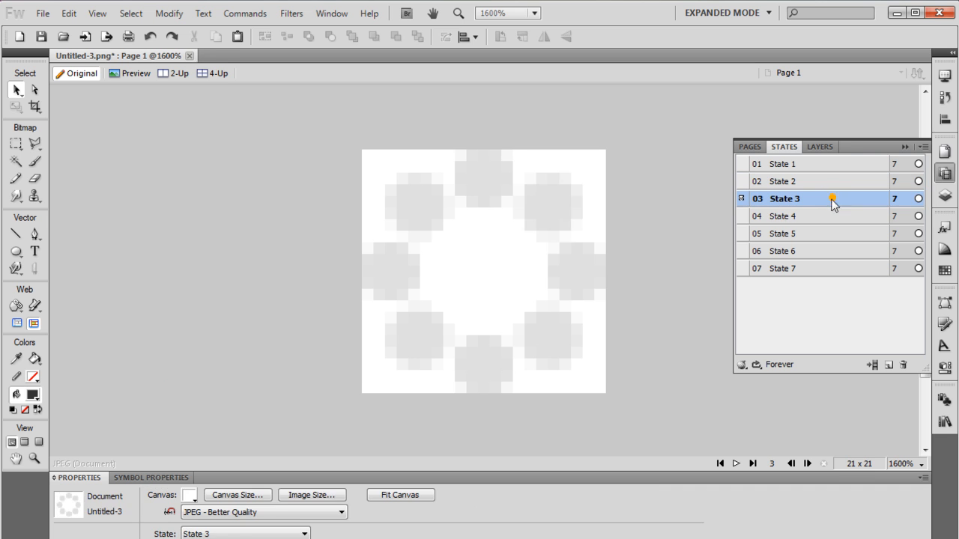
pyautogui.click(564, 266)
pyautogui.click(166, 496)
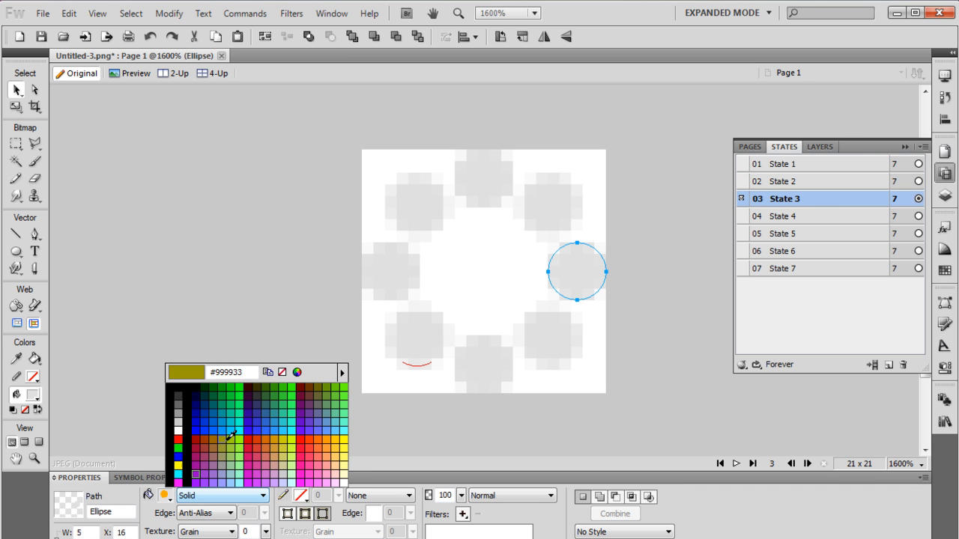
pyautogui.click(175, 405)
# Step: In State 4, fill the lower-right circle with dark grey #333333
pyautogui.click(820, 215)
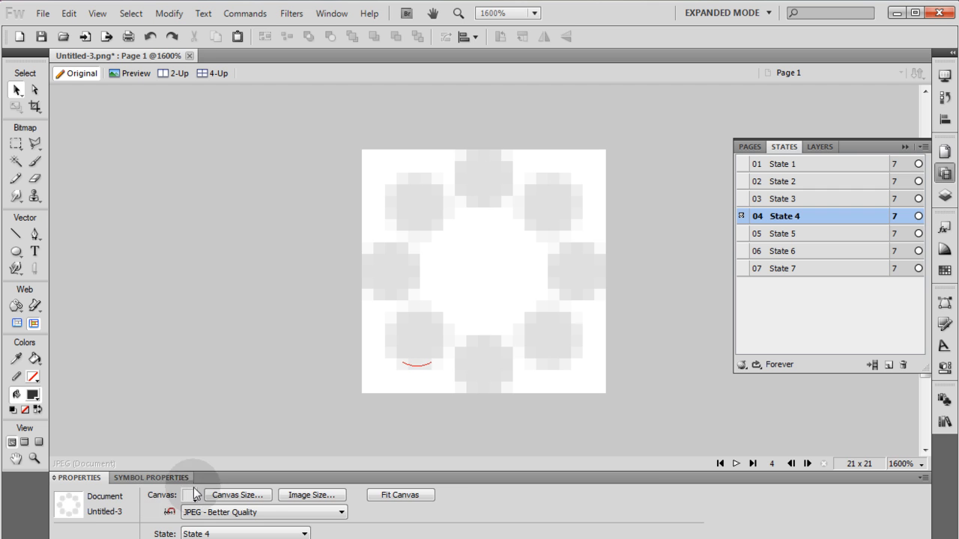
pyautogui.click(549, 336)
pyautogui.click(164, 495)
pyautogui.click(176, 396)
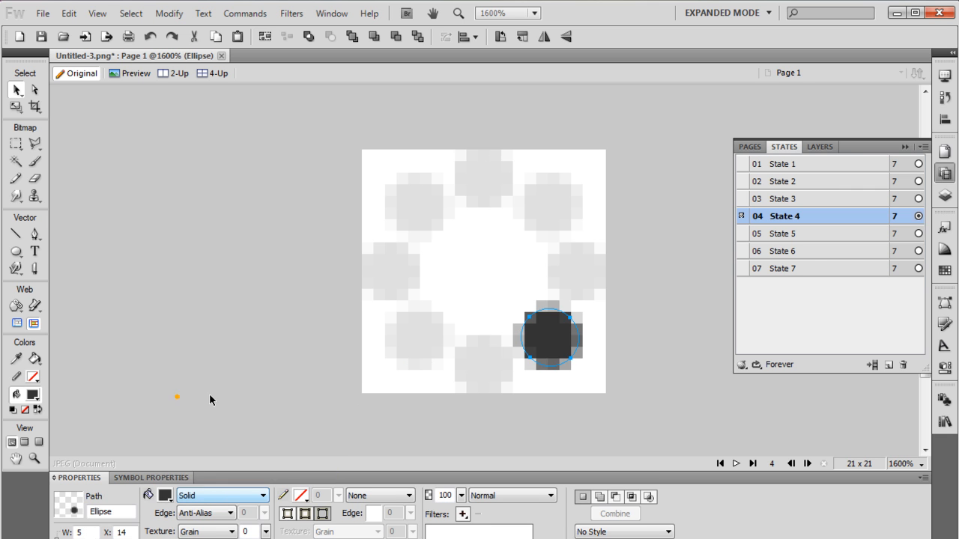
# Step: In State 5, fill the bottom circle with a dark colour
pyautogui.click(820, 233)
pyautogui.click(499, 365)
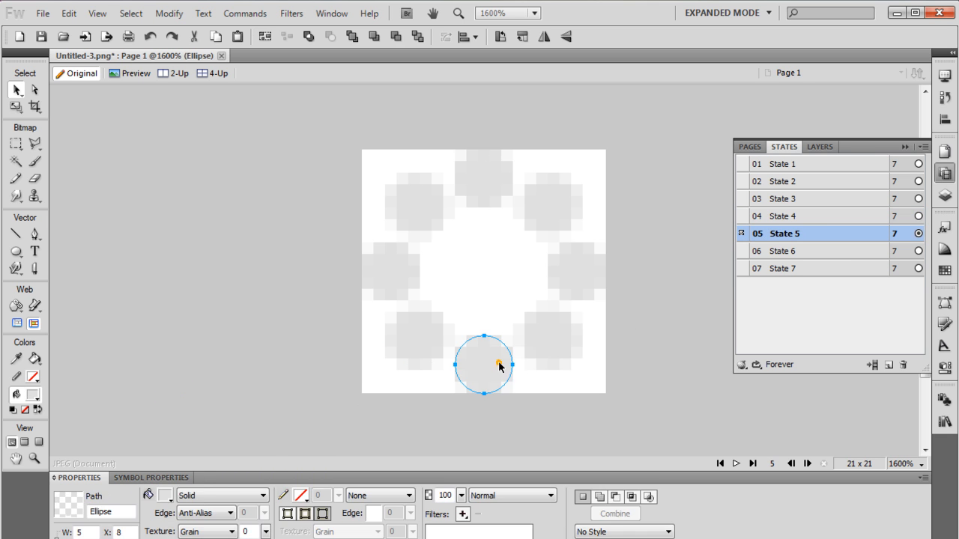
pyautogui.click(165, 495)
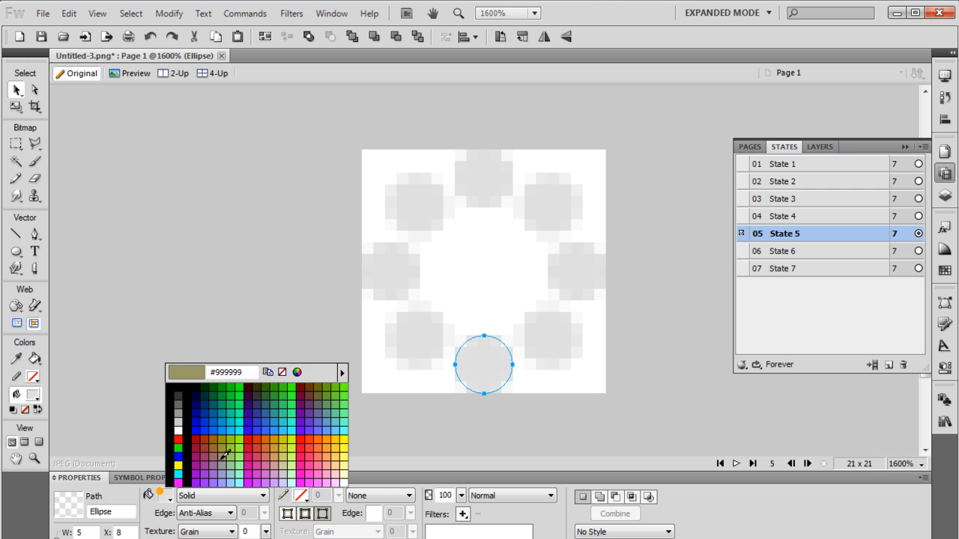
pyautogui.click(187, 395)
# Step: In State 6, fill the lower-left circle with dark grey #333333
pyautogui.press('pagedown')
pyautogui.click(417, 337)
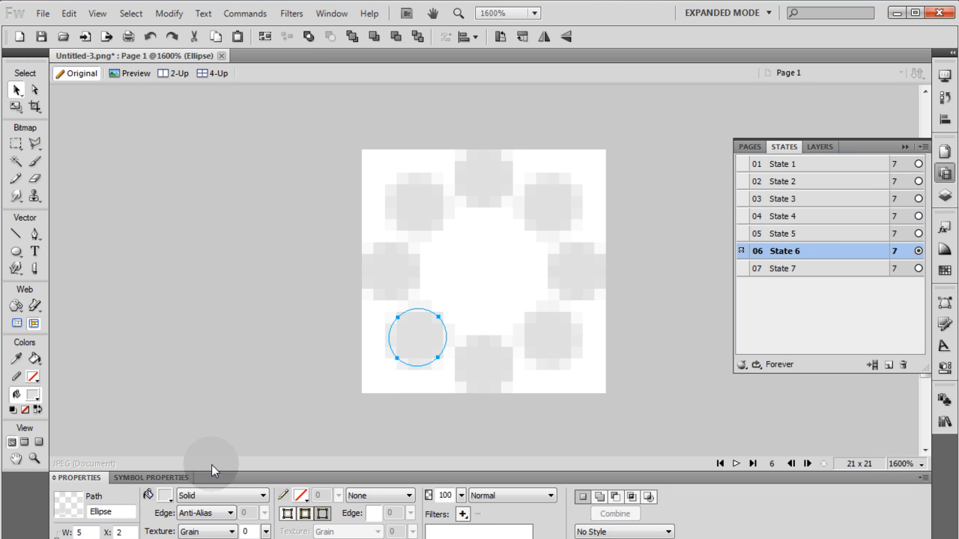
pyautogui.click(164, 495)
pyautogui.click(179, 399)
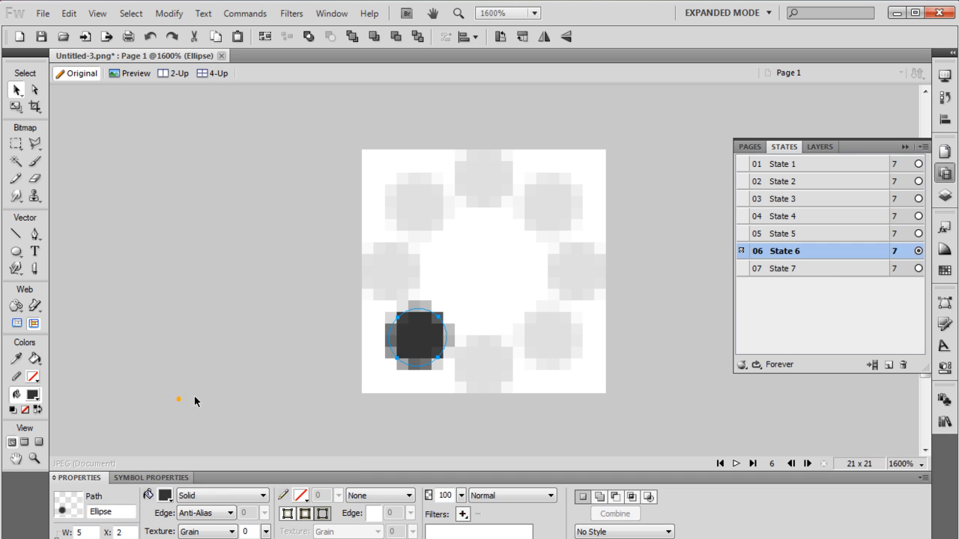
# Step: In State 7, fill the leftmost circle with dark grey
pyautogui.click(819, 268)
pyautogui.click(403, 277)
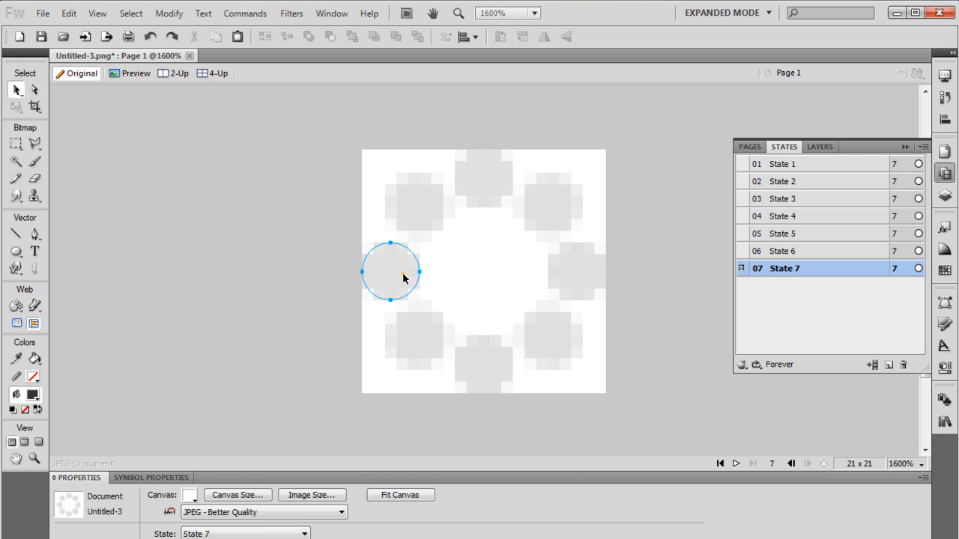
pyautogui.click(164, 496)
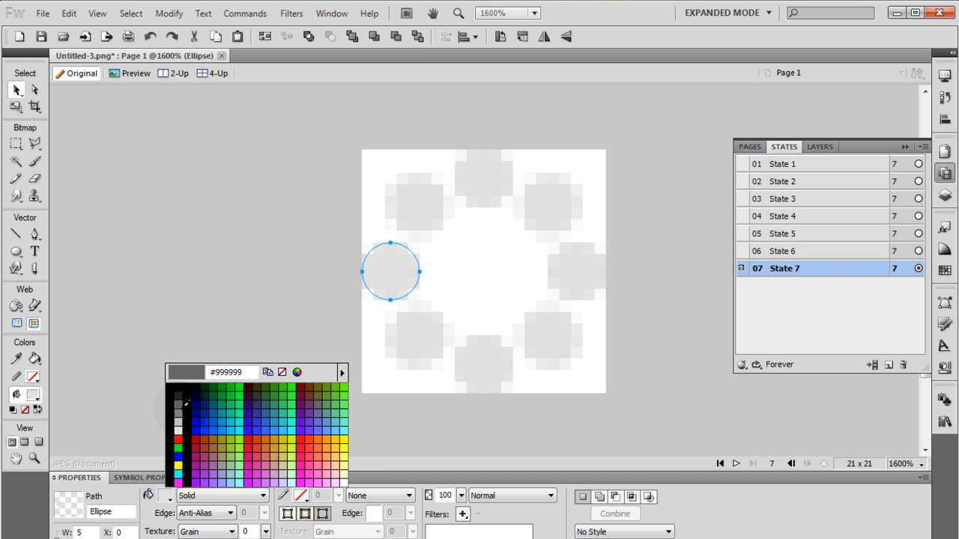
pyautogui.click(177, 403)
# Step: Duplicate State 7 once, inserting the copy after the current state
pyautogui.click(820, 271)
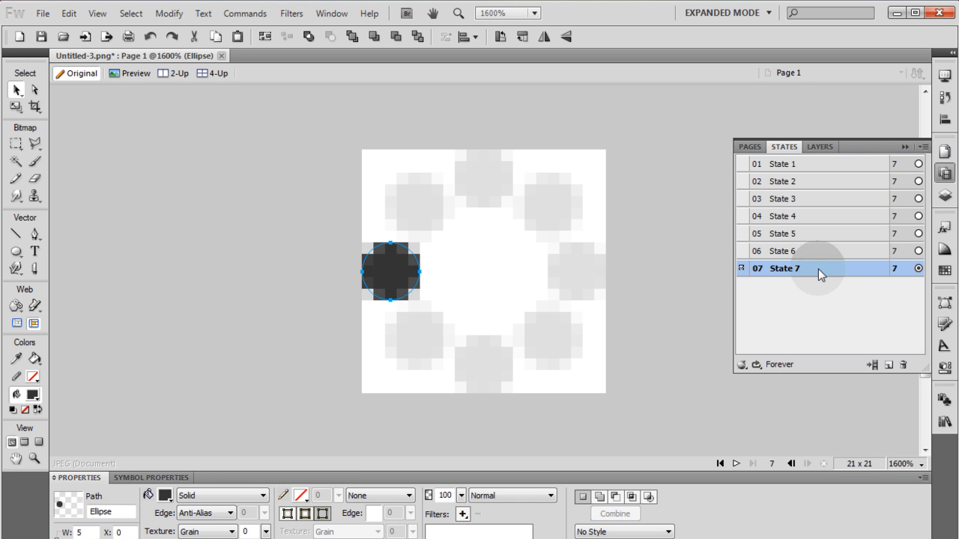
pyautogui.rightClick(820, 274)
pyautogui.click(867, 297)
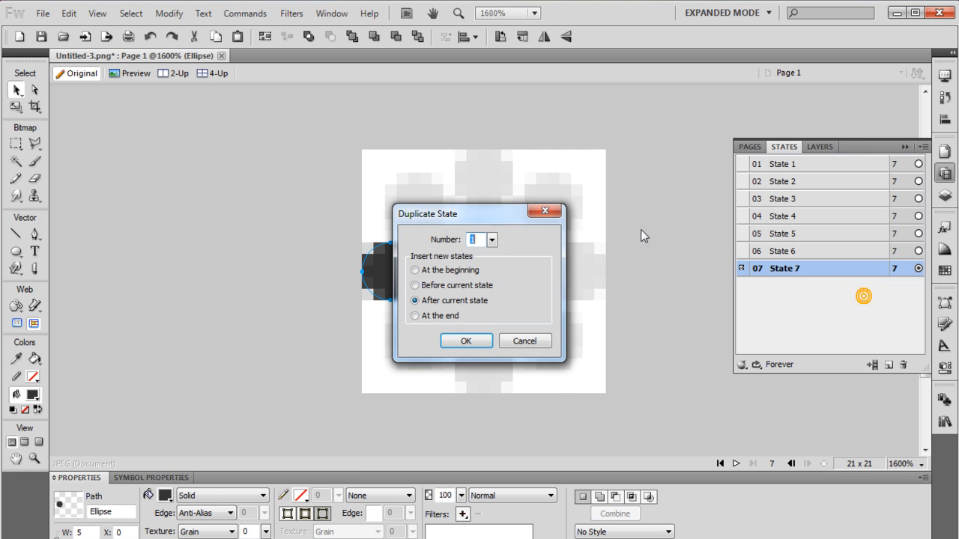
pyautogui.click(467, 340)
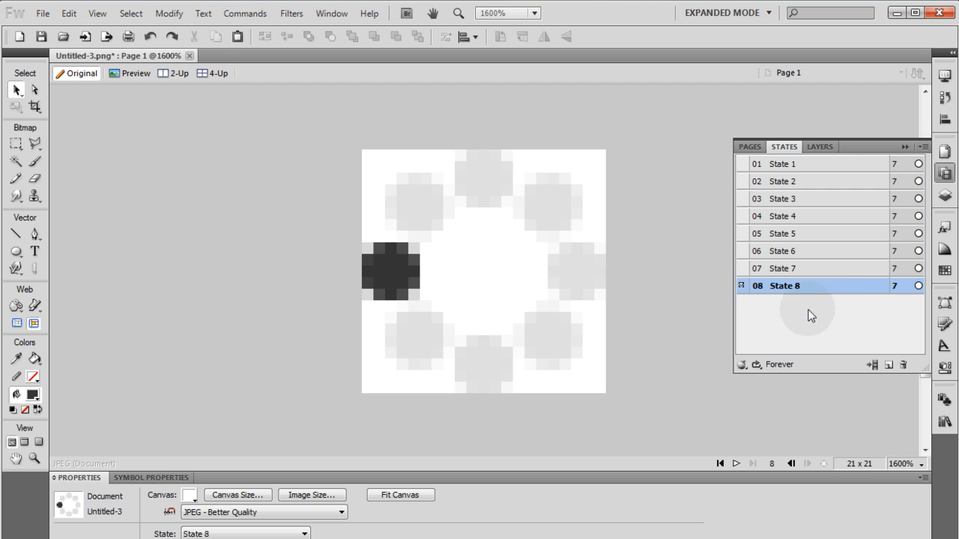
# Step: In State 8, fill the upper-left circle with dark grey
pyautogui.click(404, 211)
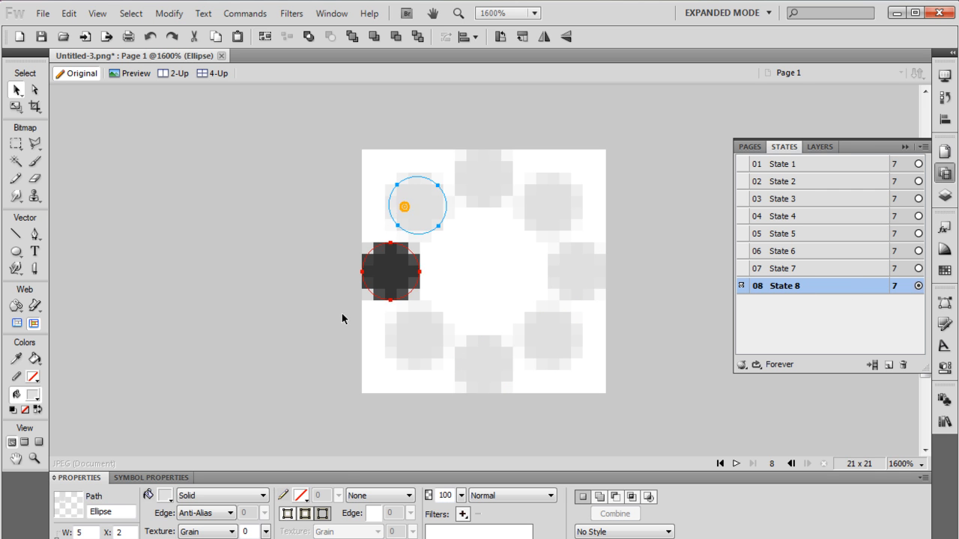
pyautogui.click(166, 496)
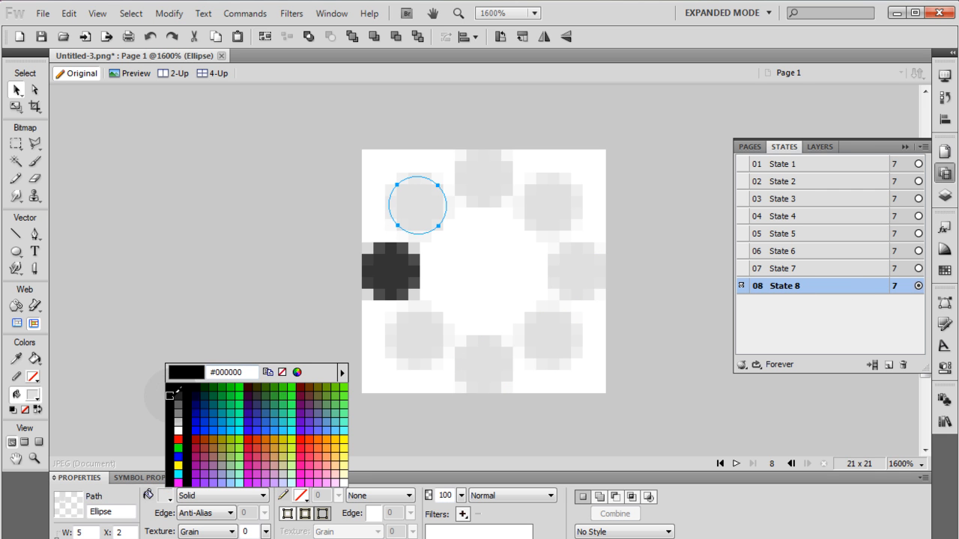
pyautogui.click(178, 394)
# Step: In State 8, restore the leftmost circle's light grey fill by sampling the lower-left circle's colour, and deselect it
pyautogui.click(374, 285)
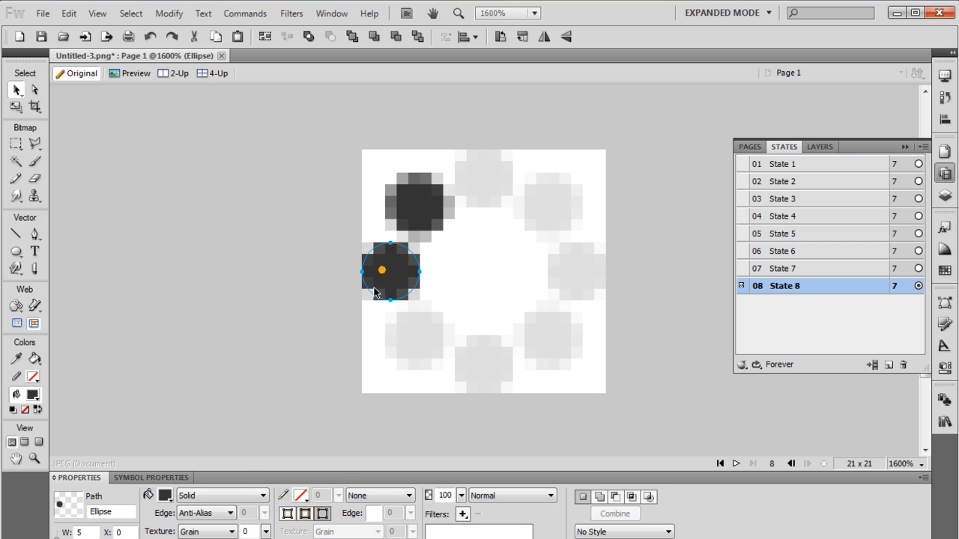
pyautogui.click(165, 496)
pyautogui.click(415, 344)
pyautogui.click(265, 308)
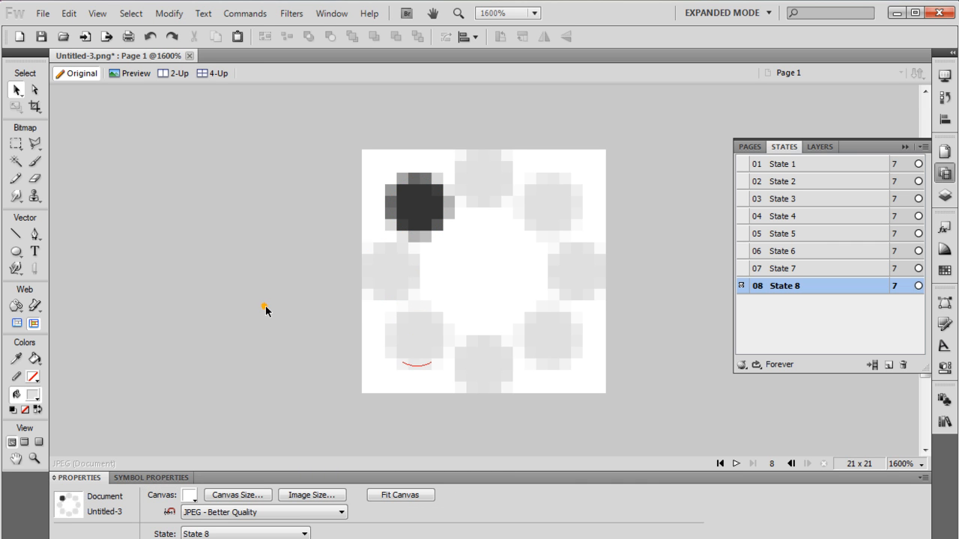
# Step: Play the eight-state spinner animation in the enlarged view and stop it
pyautogui.click(737, 464)
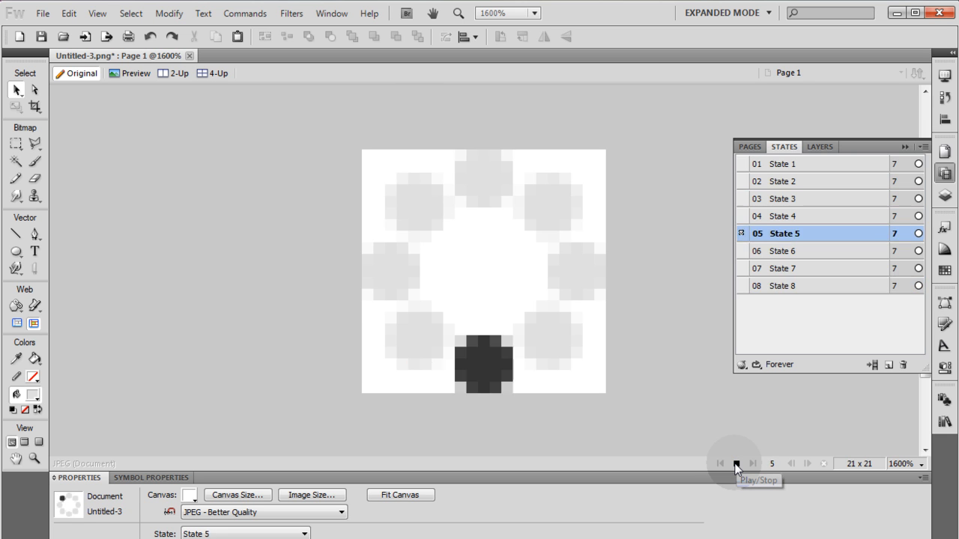
pyautogui.click(687, 394)
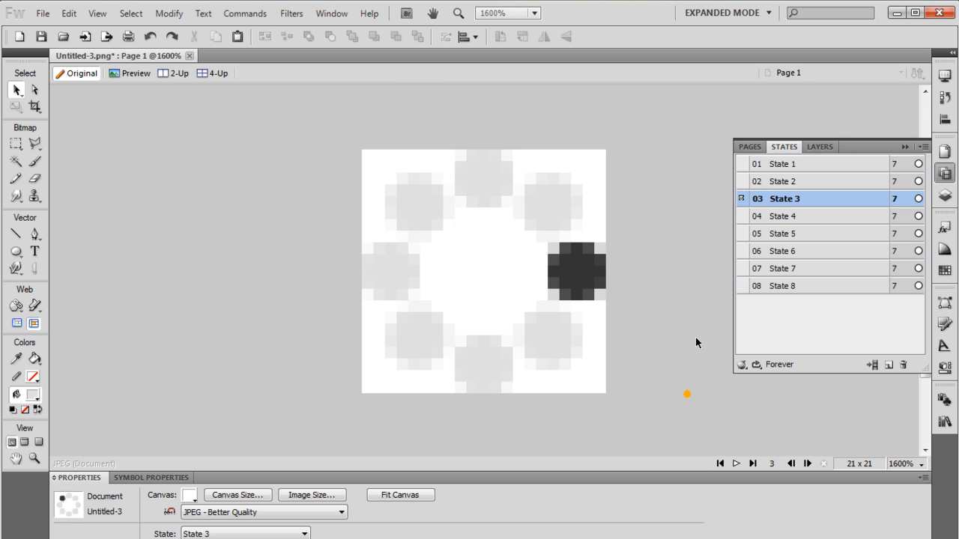
pyautogui.click(656, 274)
# Step: Play the spinner animation at 100% size and stop it after checking its speed
pyautogui.hotkey('ctrl', '-')
pyautogui.hotkey('ctrl', '-')
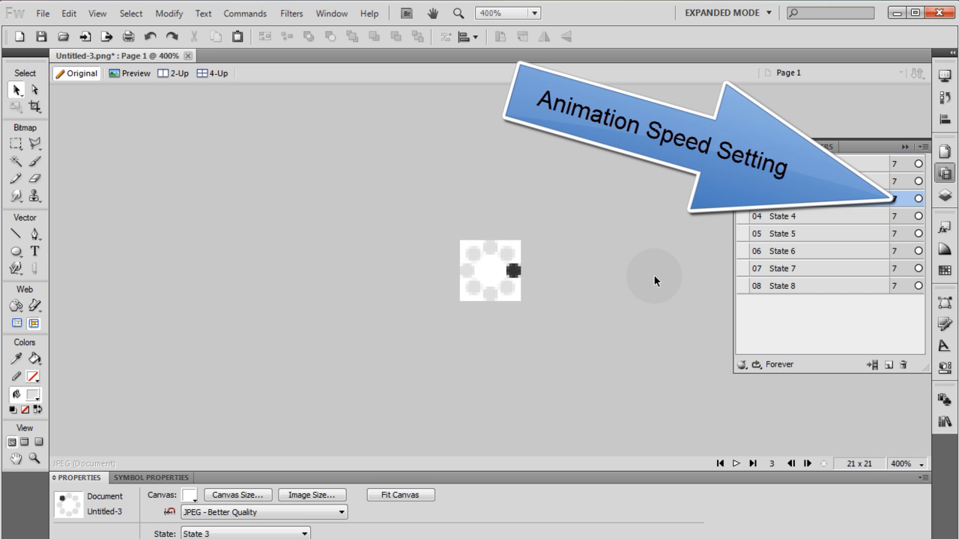
pyautogui.hotkey('ctrl', '-')
pyautogui.hotkey('ctrl', '-')
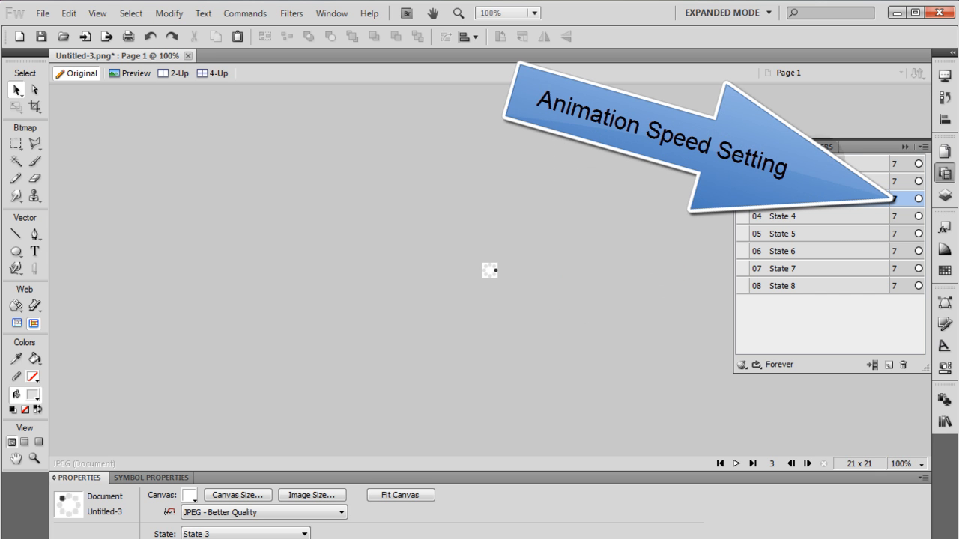
pyautogui.click(737, 464)
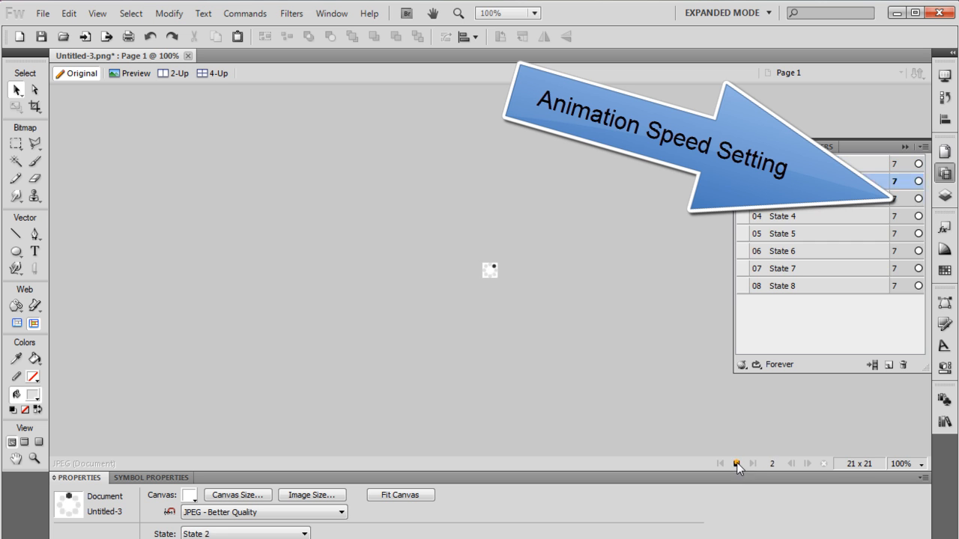
pyautogui.click(633, 287)
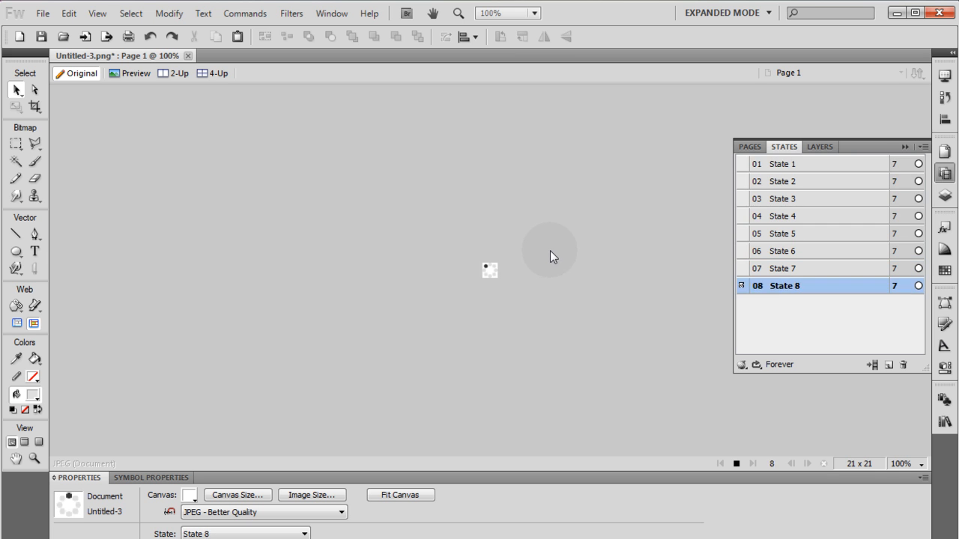
pyautogui.click(571, 241)
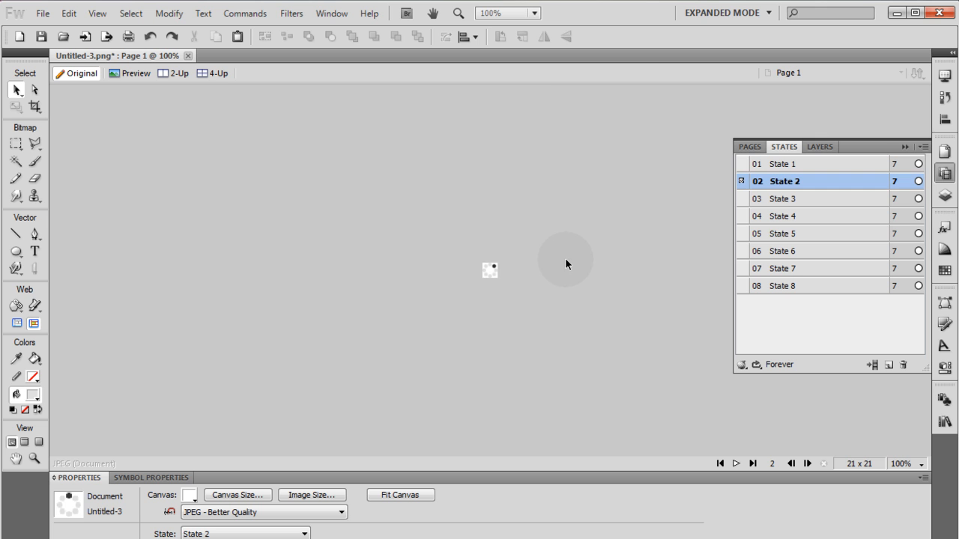
# Step: Step forward through the animation to State 5 and return to State 1
pyautogui.press('pagedown')
pyautogui.press('pagedown')
pyautogui.press('pagedown')
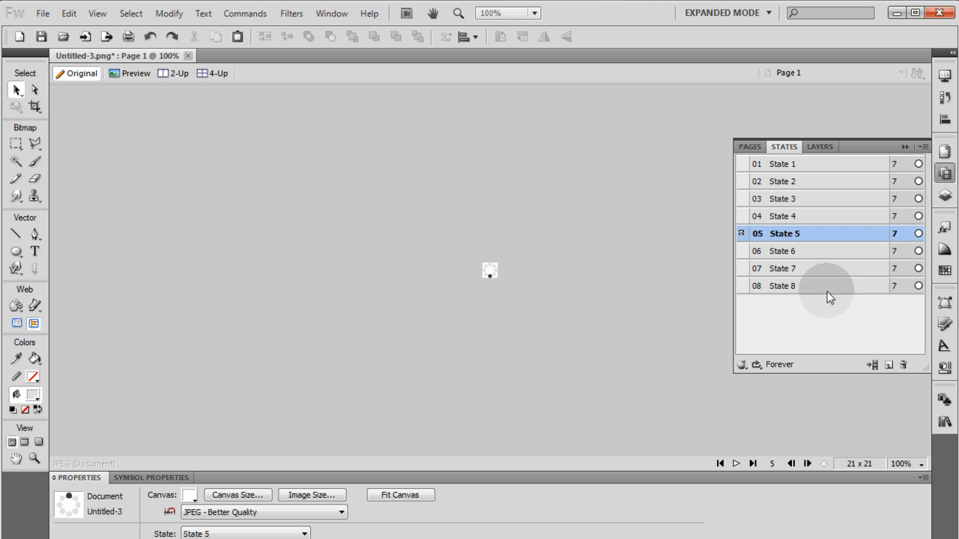
pyautogui.click(851, 171)
# Step: Use the Export Wizard to preview the states as an Animated GIF, and close the preview without exporting
pyautogui.click(42, 14)
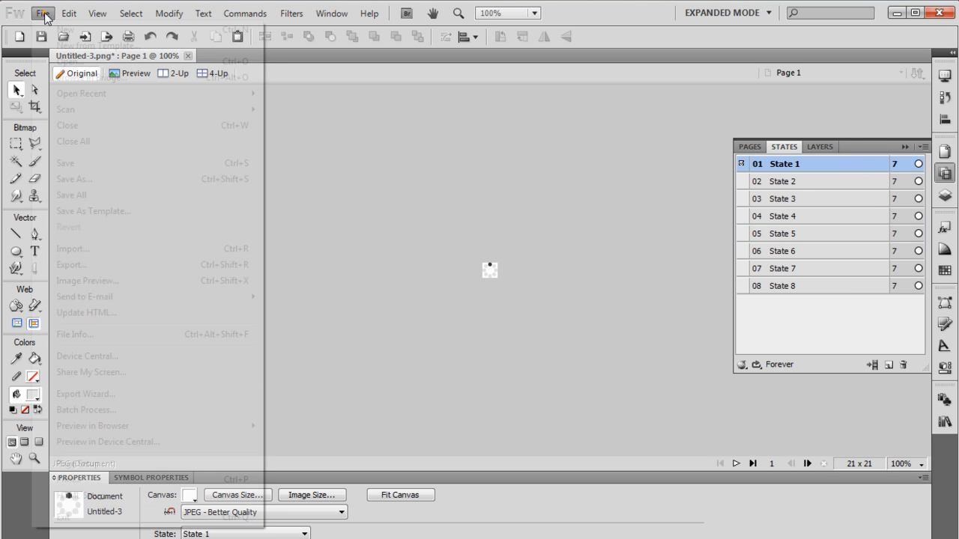
pyautogui.click(88, 394)
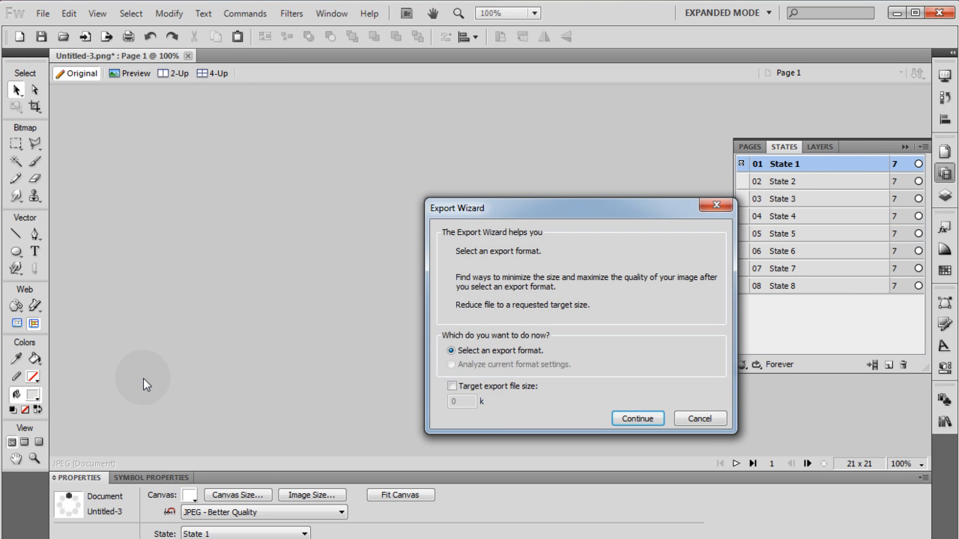
pyautogui.click(637, 419)
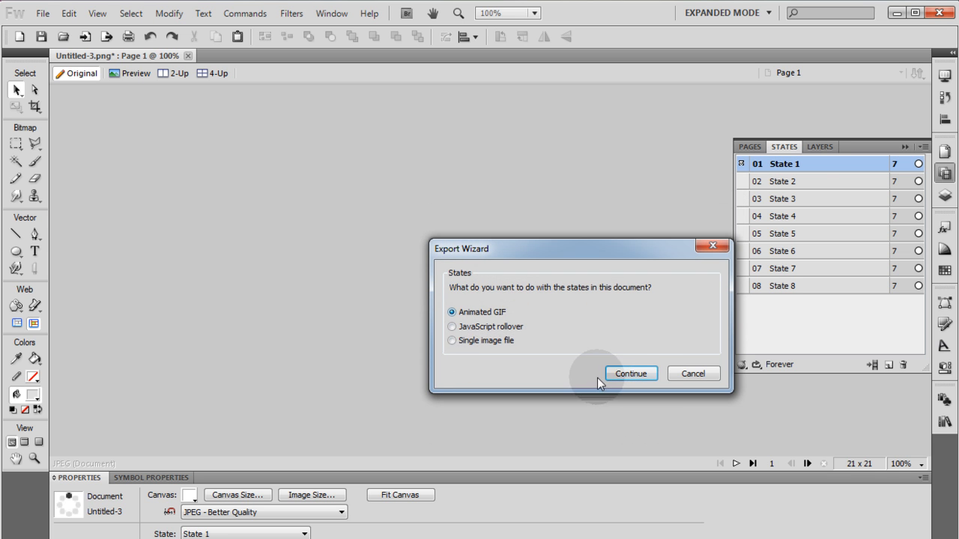
pyautogui.click(631, 374)
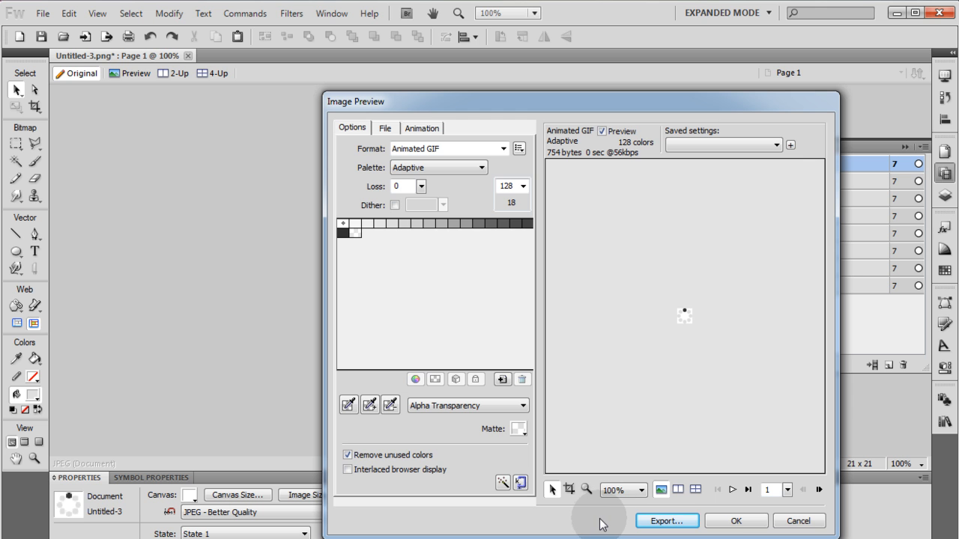
pyautogui.click(796, 521)
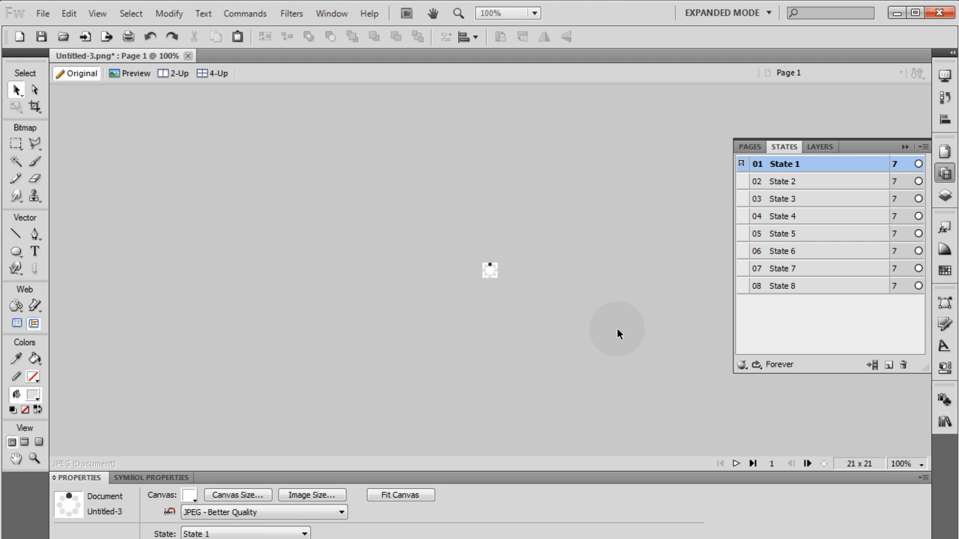
pyautogui.click(565, 288)
pyautogui.click(544, 357)
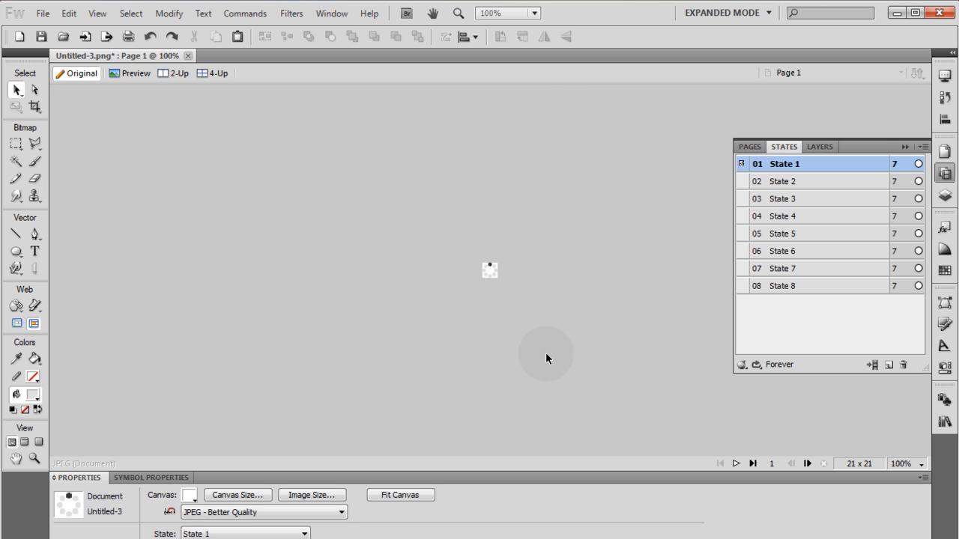